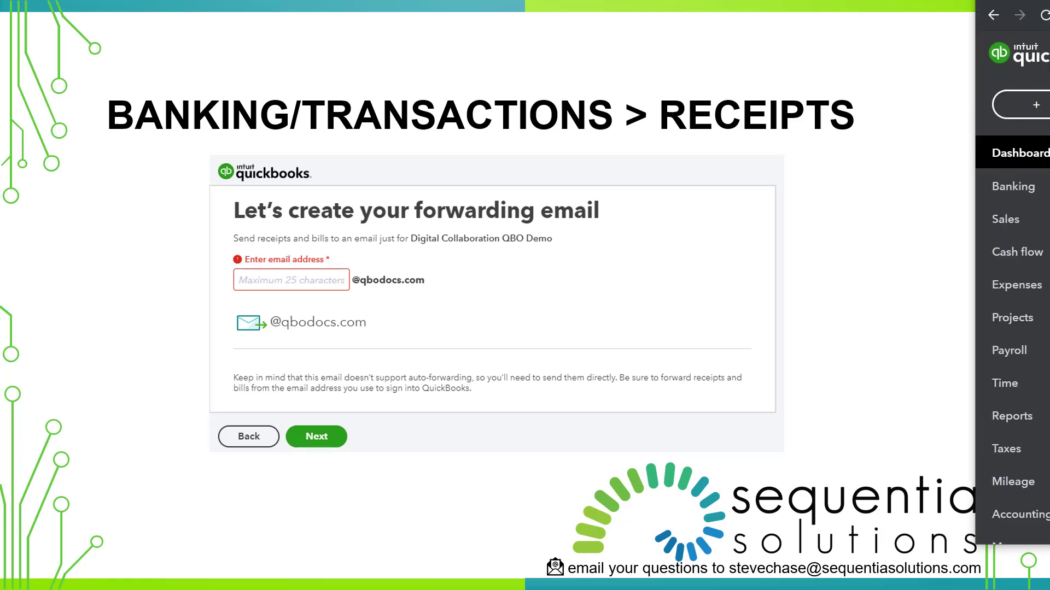
Maximize the browser window so the QuickBooks dashboard fills the screen.
{"action": "double_click", "coordinate": [504, 146]}
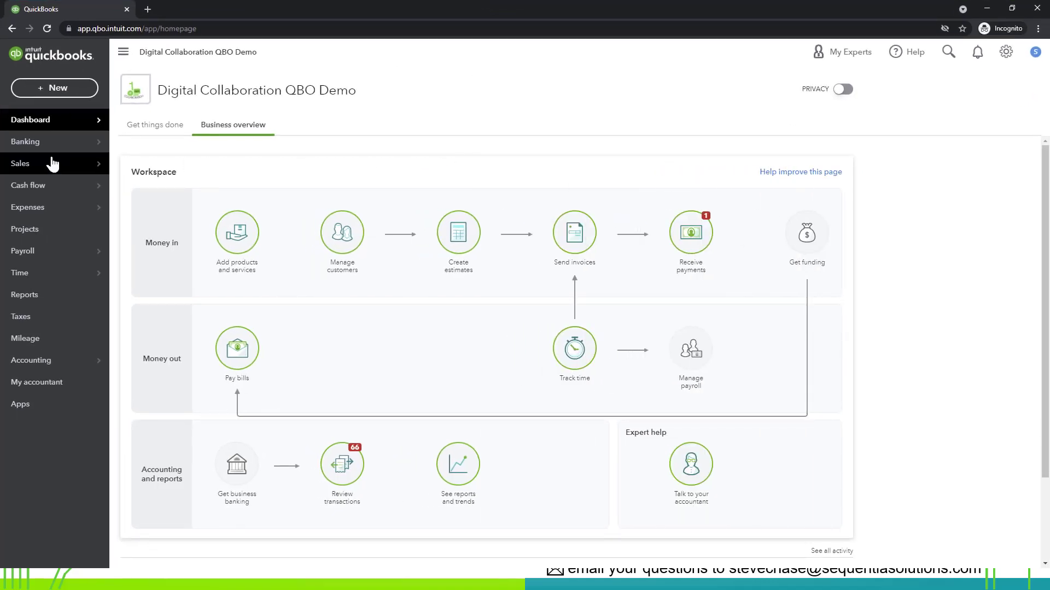
Go to Banking > Receipts from the left sidebar.
{"action": "mouse_move", "coordinate": [43, 145]}
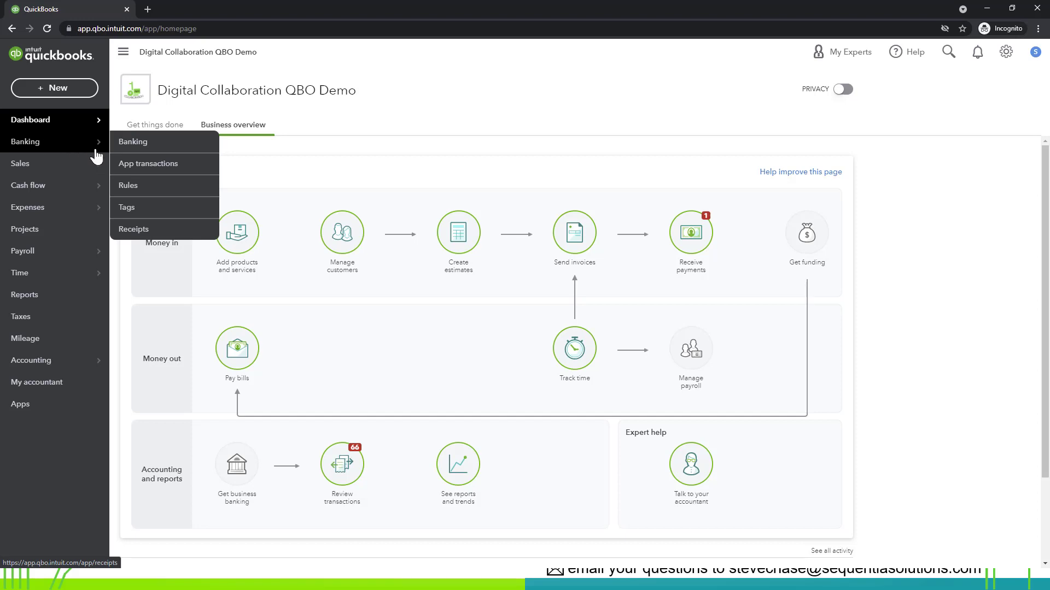
{"action": "left_click", "coordinate": [137, 229]}
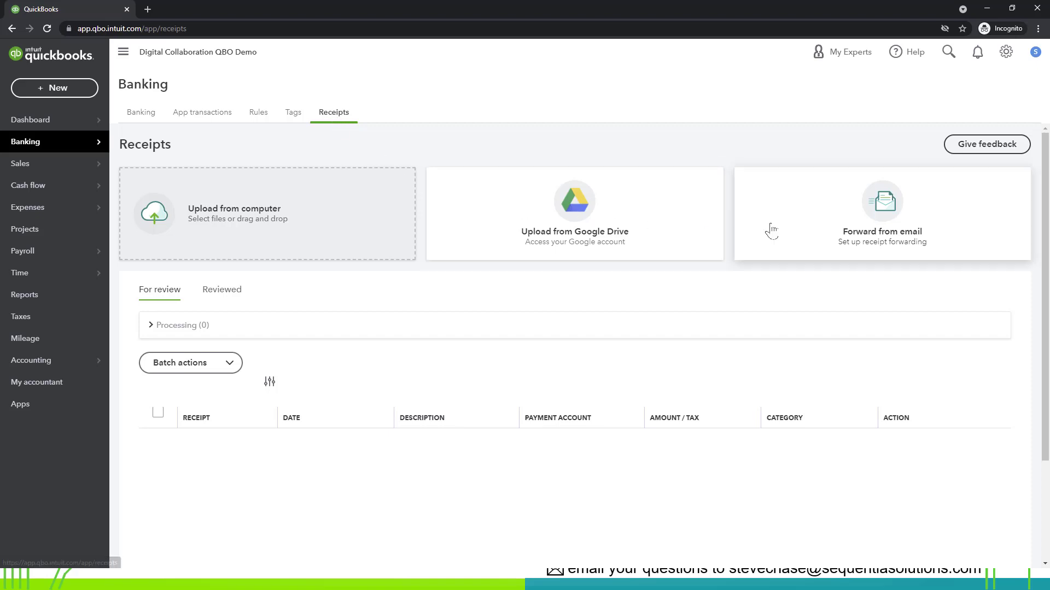
Set up Forward from email with a pasted address name and approve the new forwarding address.
{"action": "left_click", "coordinate": [877, 252]}
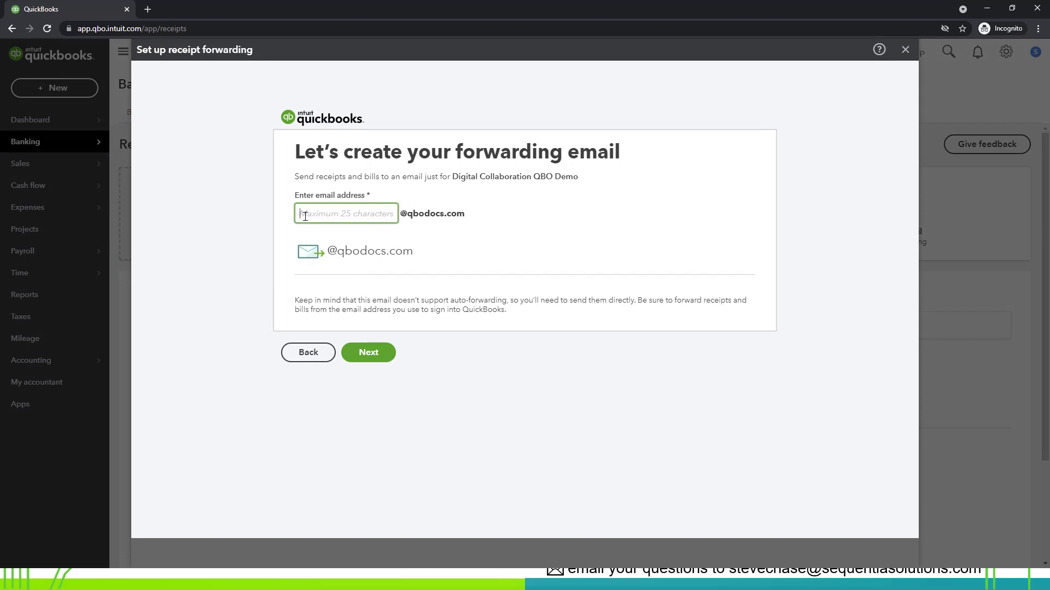
{"action": "type", "text": "receiptsDigitalCollaboration"}
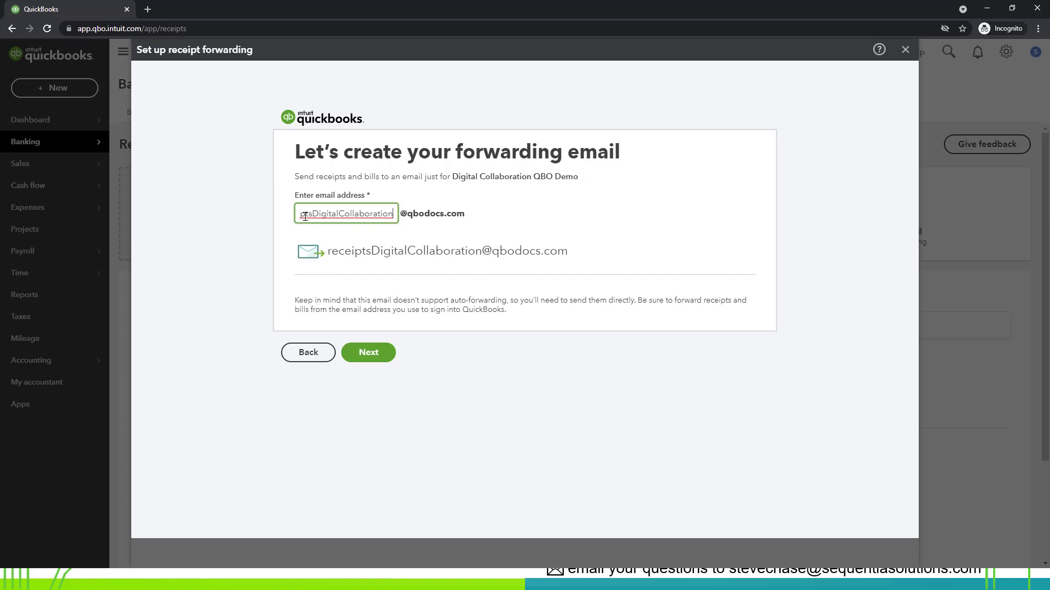
{"action": "left_click_drag", "start_coordinate": [481, 252], "coordinate": [326, 251]}
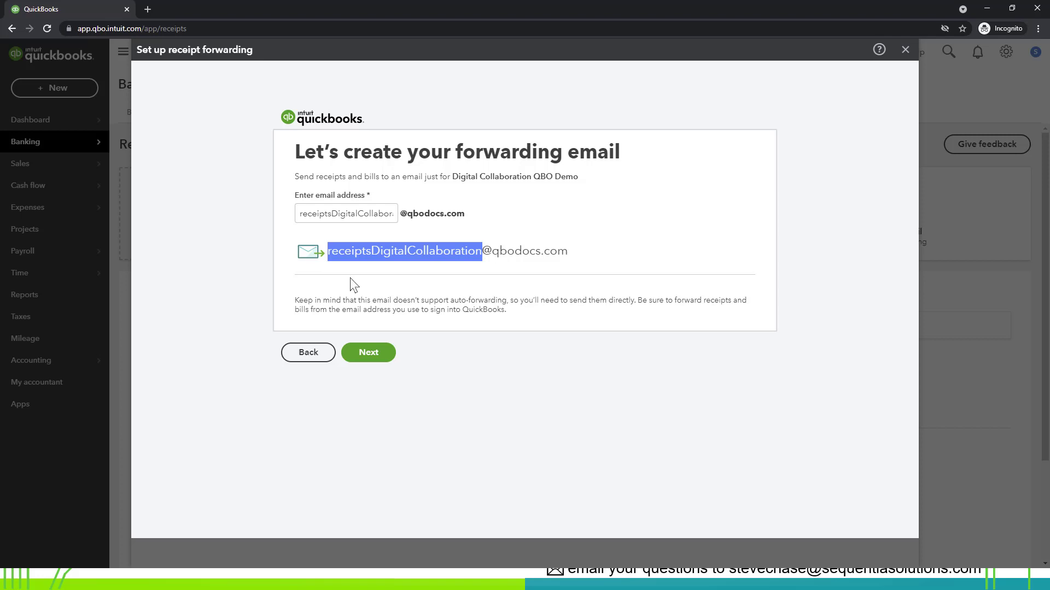
{"action": "left_click", "coordinate": [383, 356]}
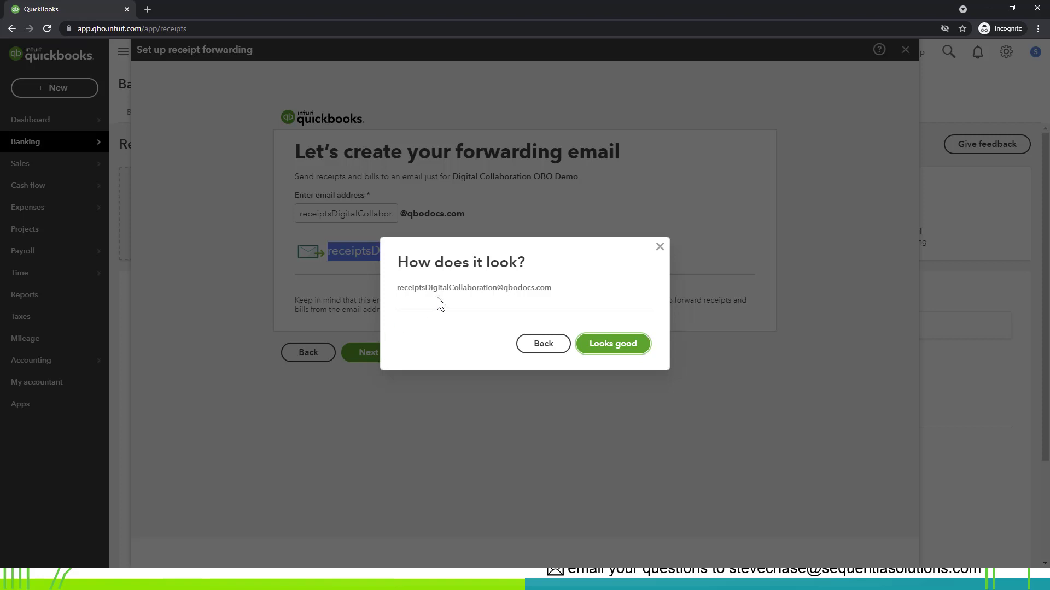
{"action": "left_click", "coordinate": [607, 345]}
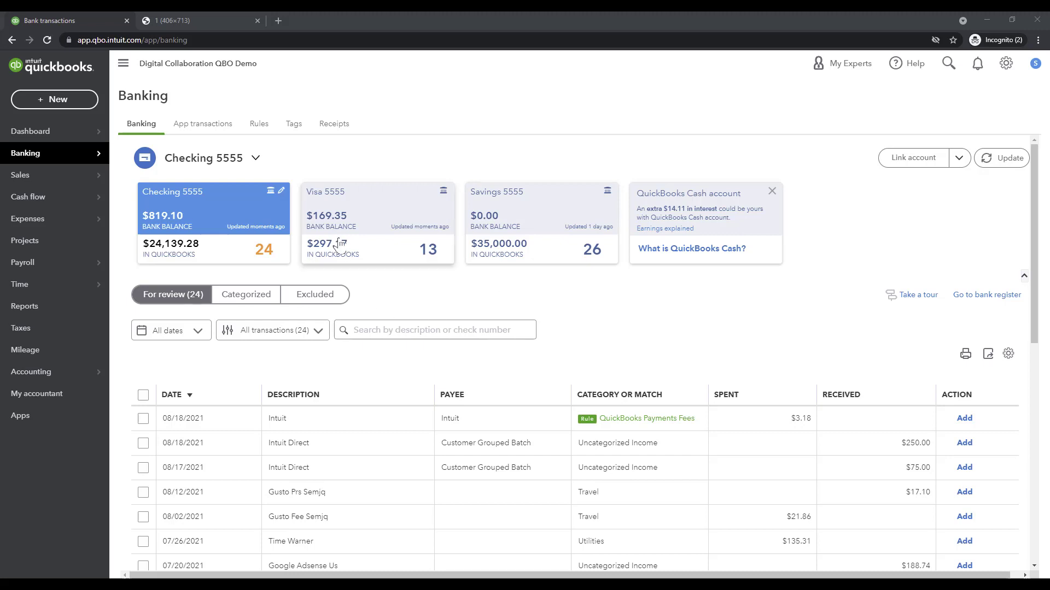
{"action": "left_click", "coordinate": [357, 243]}
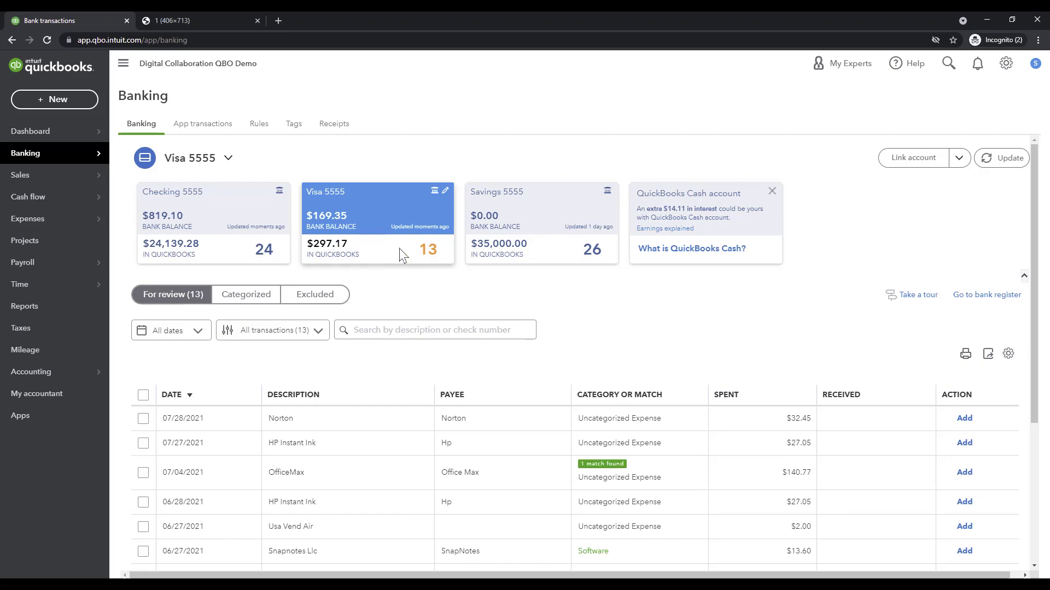
{"action": "scroll", "coordinate": [429, 365], "scroll_direction": "down", "scroll_amount": 4}
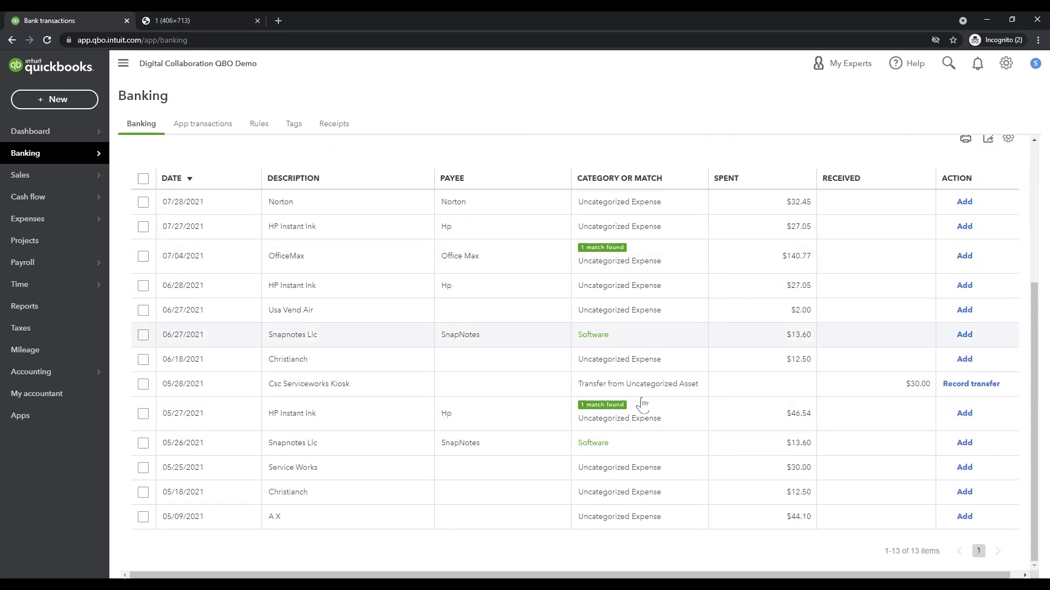
{"action": "left_click", "coordinate": [539, 271]}
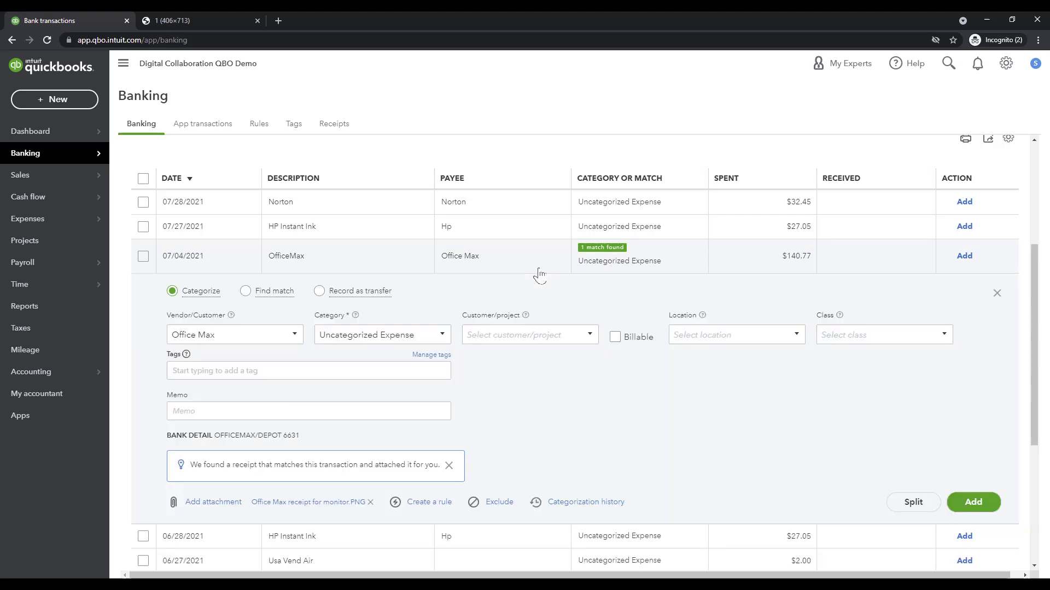
{"action": "left_click_drag", "start_coordinate": [215, 465], "coordinate": [404, 466]}
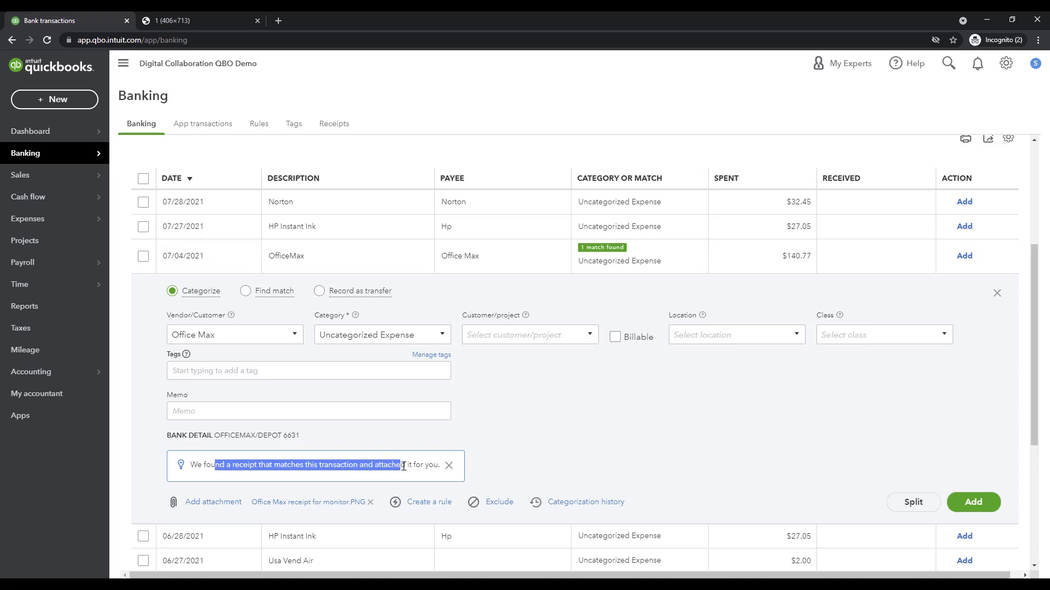
Categorize the OfficeMax charge as Office Supplies, check its matched receipt, and add it.
{"action": "left_click", "coordinate": [385, 332]}
{"action": "type", "text": "off"}
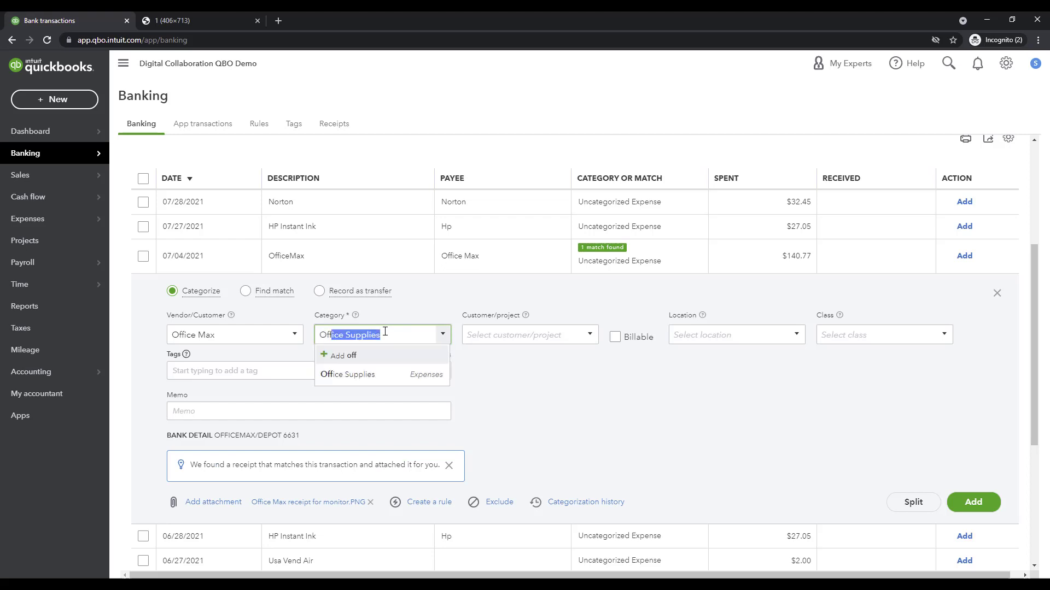
{"action": "left_click", "coordinate": [358, 379]}
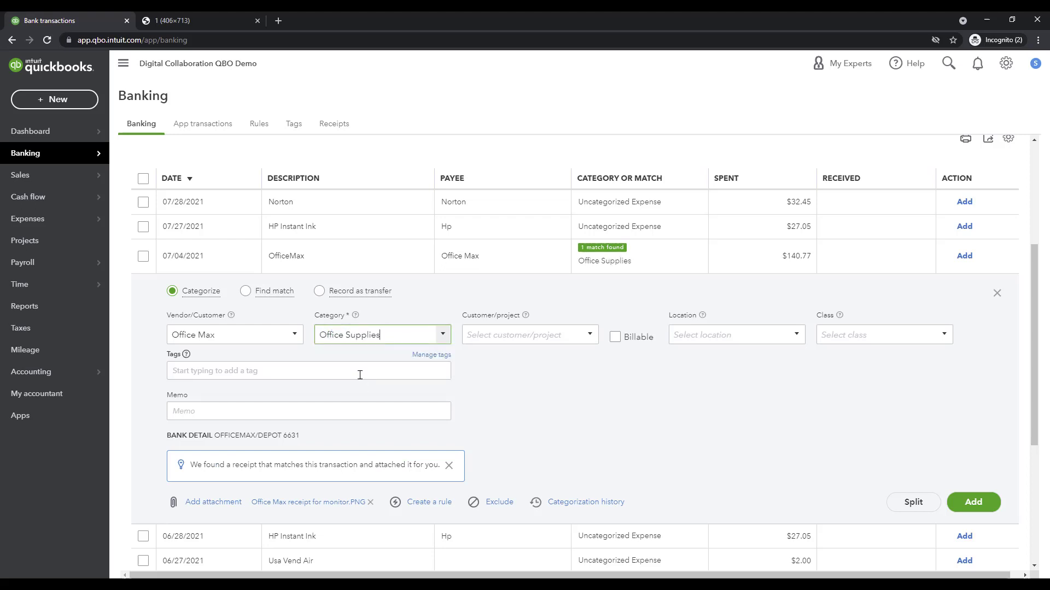
{"action": "mouse_move", "coordinate": [329, 504]}
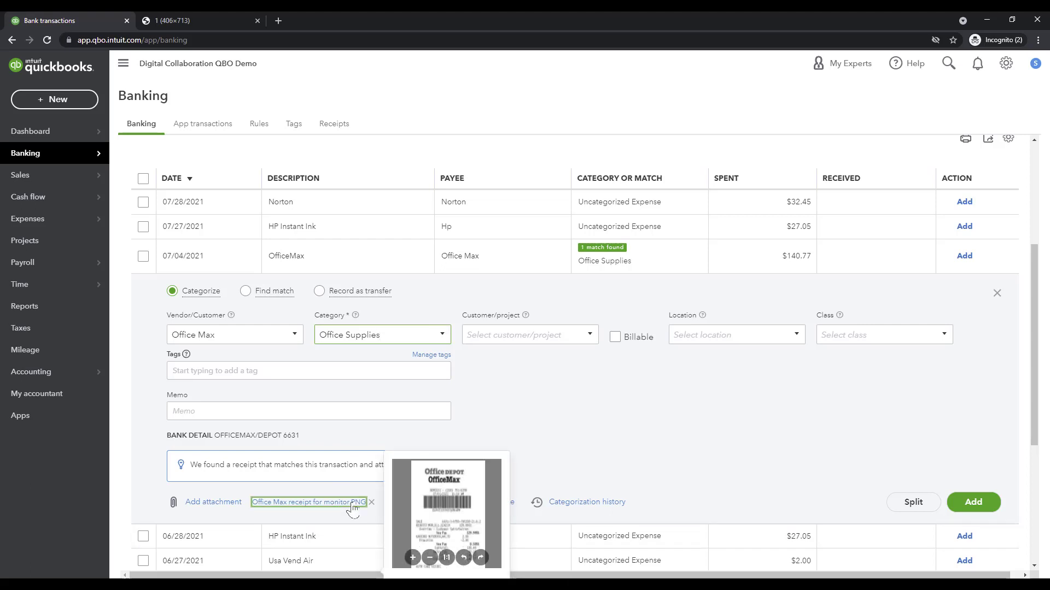
{"action": "left_click", "coordinate": [352, 503]}
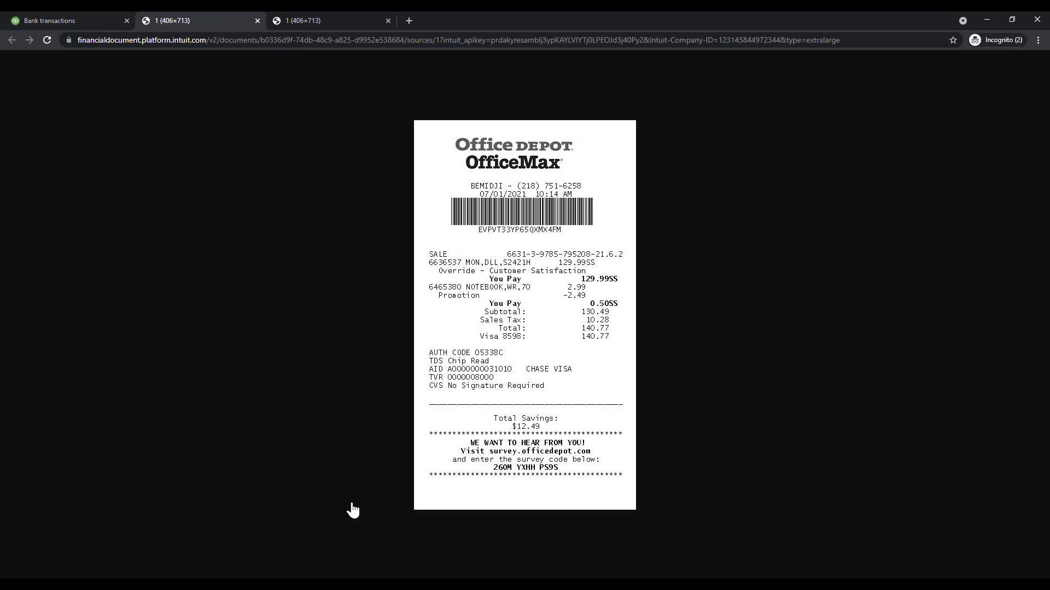
{"action": "left_click", "coordinate": [77, 22]}
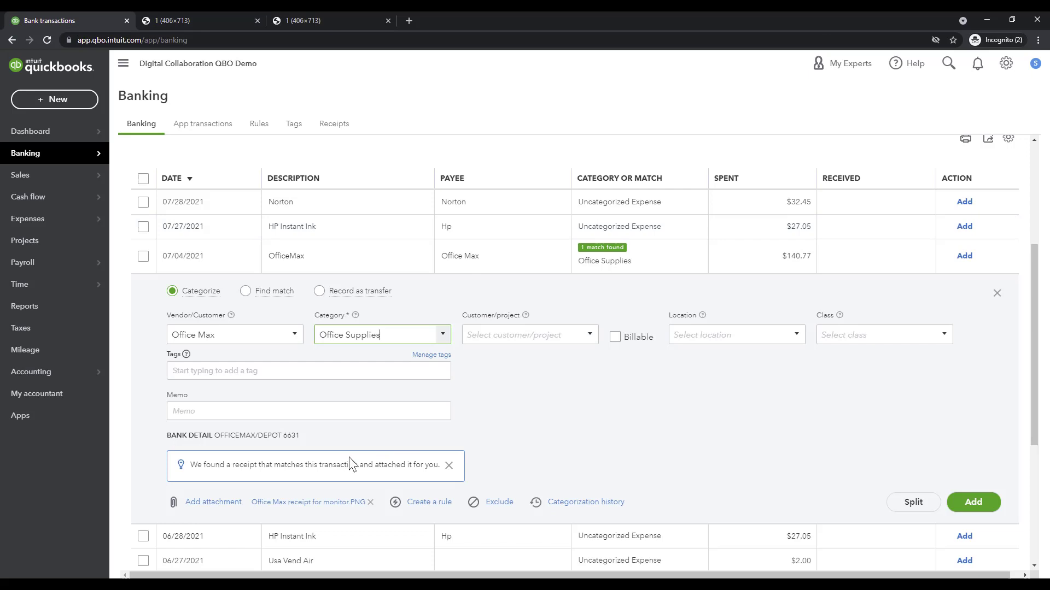
{"action": "left_click", "coordinate": [991, 508]}
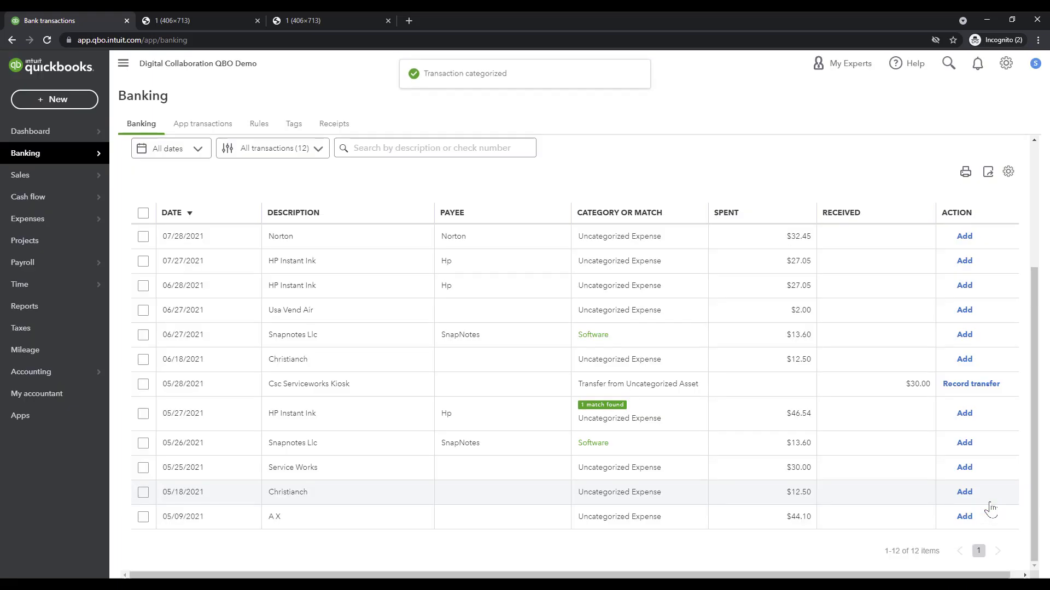
File the 05/27/2021 HP Instant Ink $46.54 charge under Office Supplies and add it.
{"action": "left_click", "coordinate": [514, 419]}
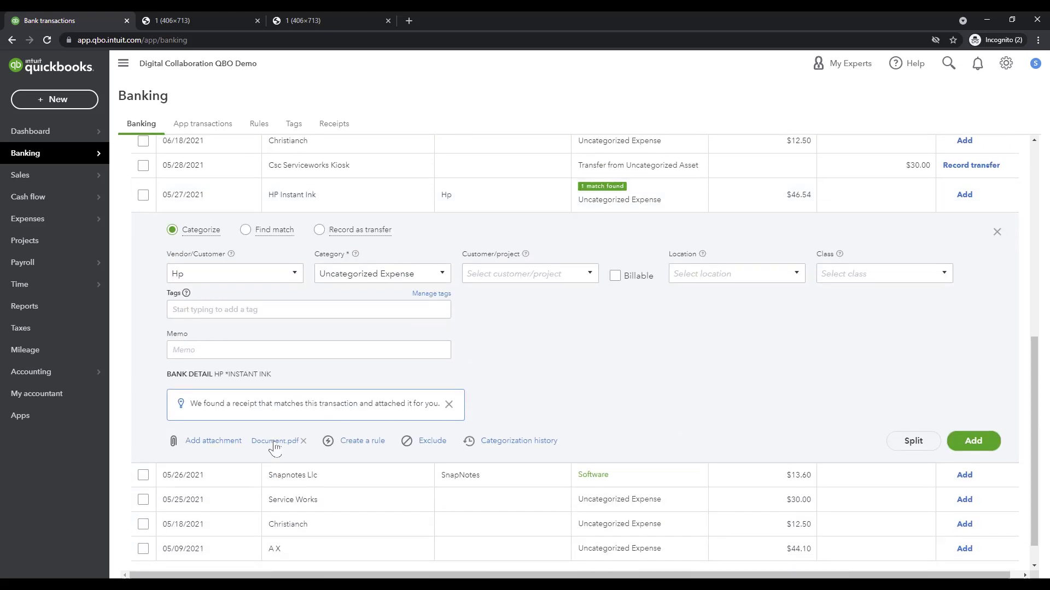
{"action": "mouse_move", "coordinate": [289, 446]}
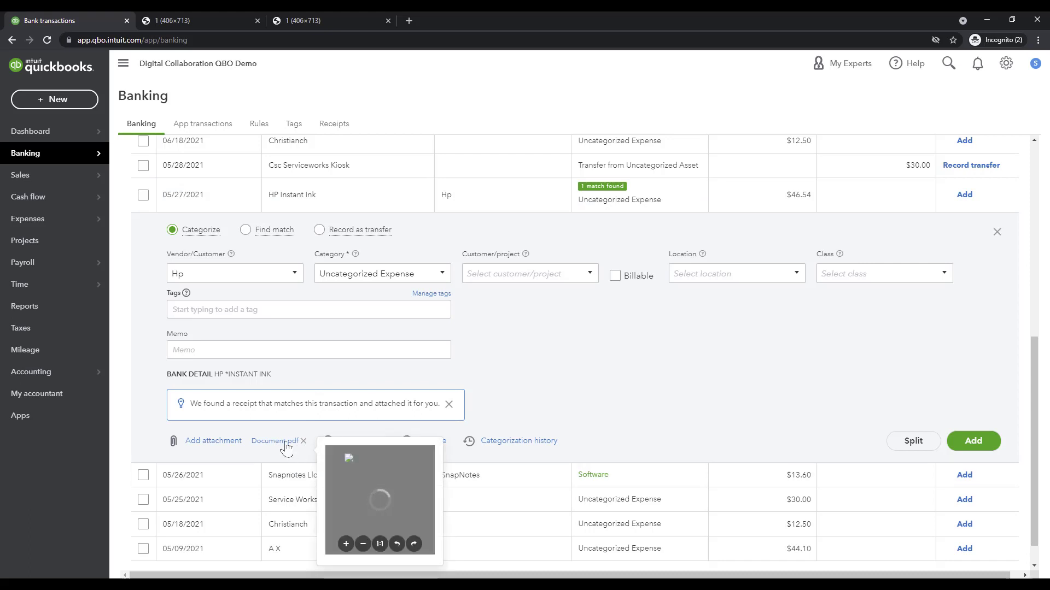
{"action": "left_click", "coordinate": [339, 274]}
{"action": "type", "text": "off"}
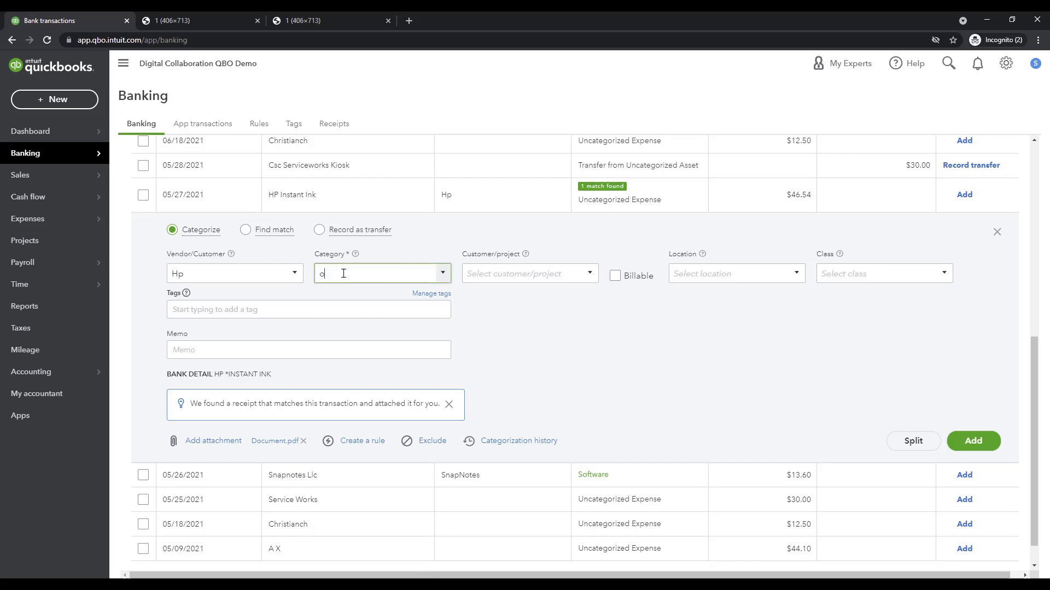
{"action": "left_click", "coordinate": [373, 322]}
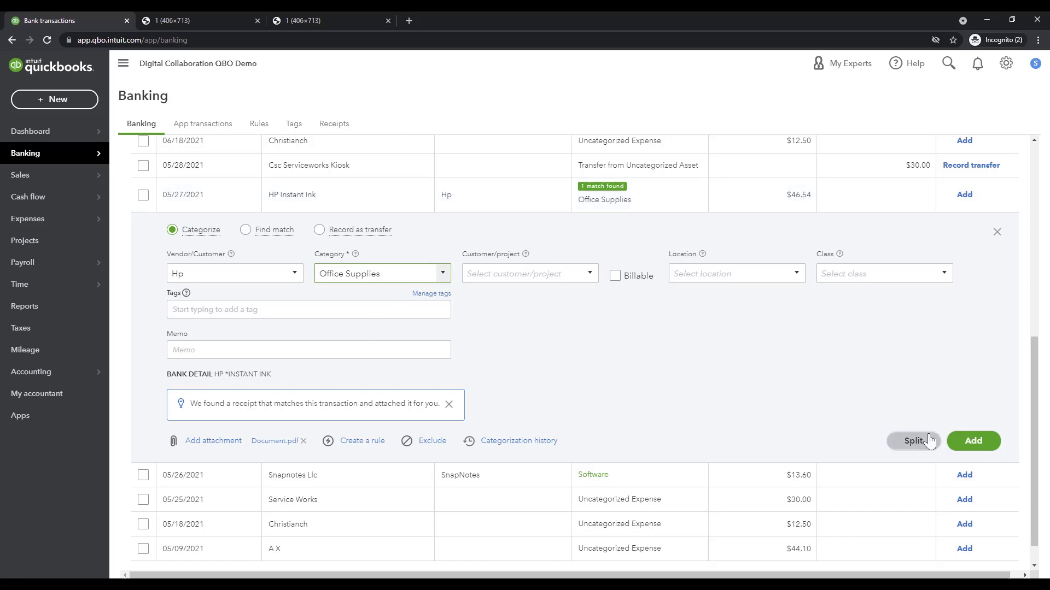
{"action": "left_click", "coordinate": [970, 441]}
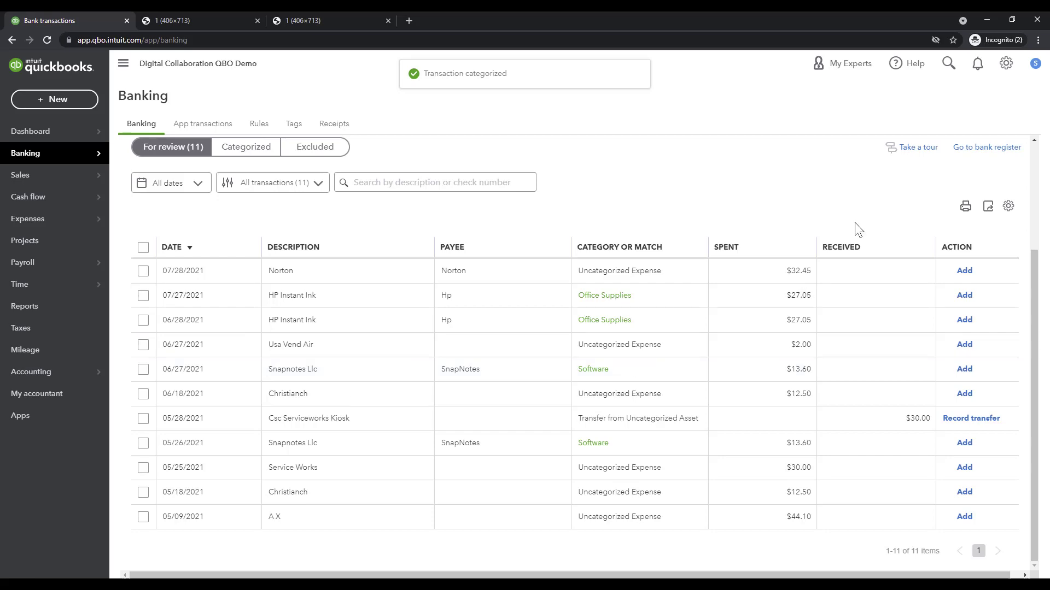
{"action": "left_click", "coordinate": [946, 66]}
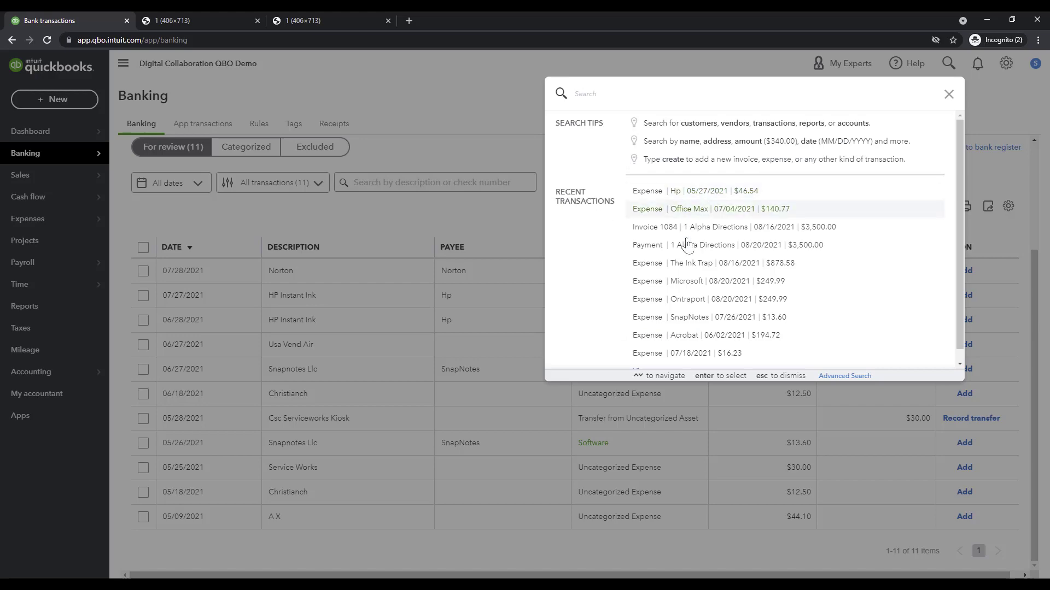
{"action": "left_click", "coordinate": [745, 191]}
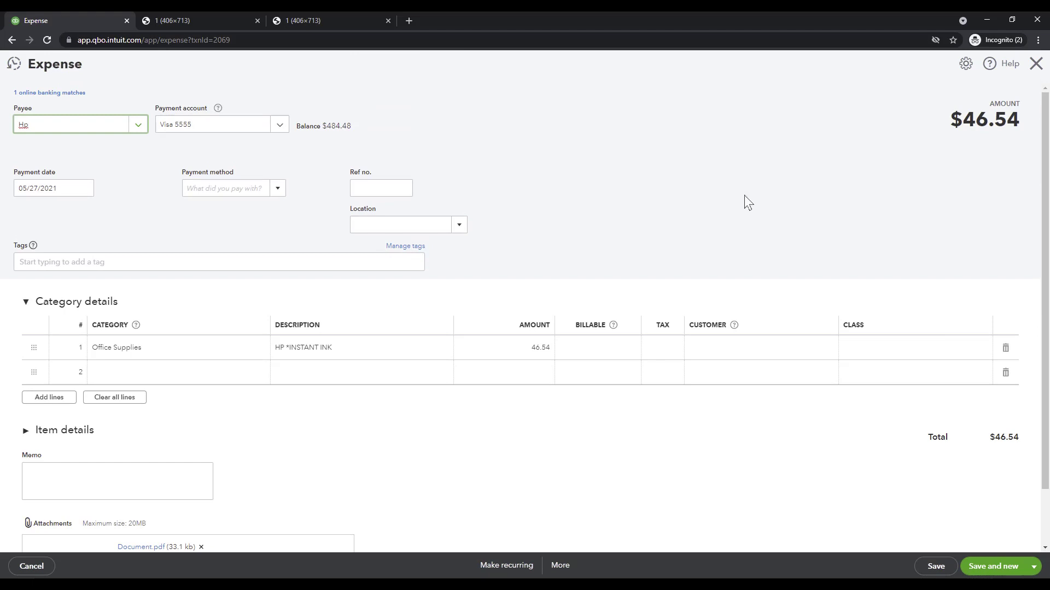
{"action": "scroll", "coordinate": [744, 195], "scroll_direction": "down", "scroll_amount": 2}
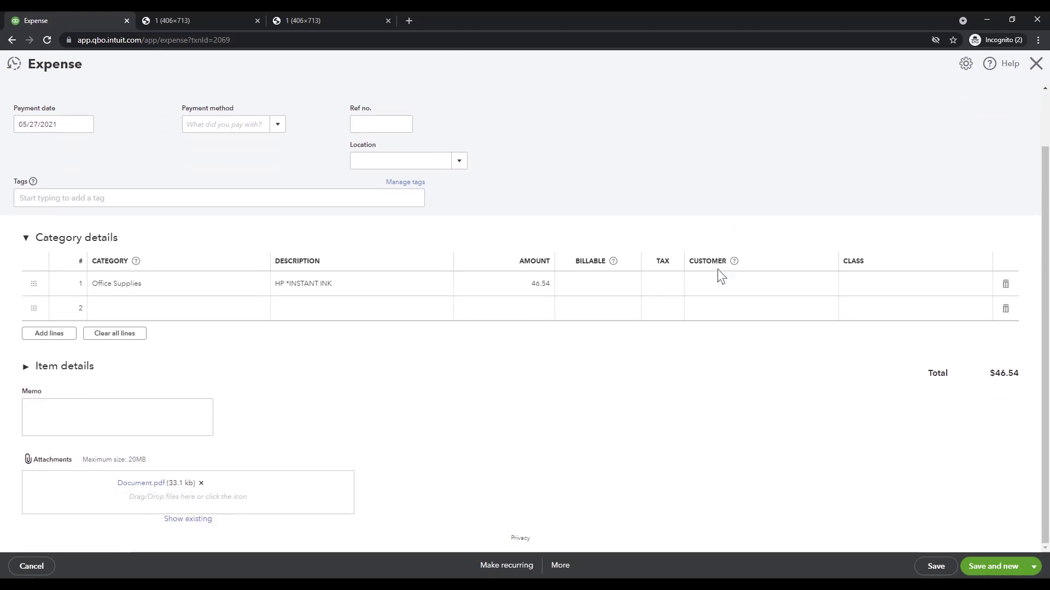
{"action": "left_click", "coordinate": [159, 488]}
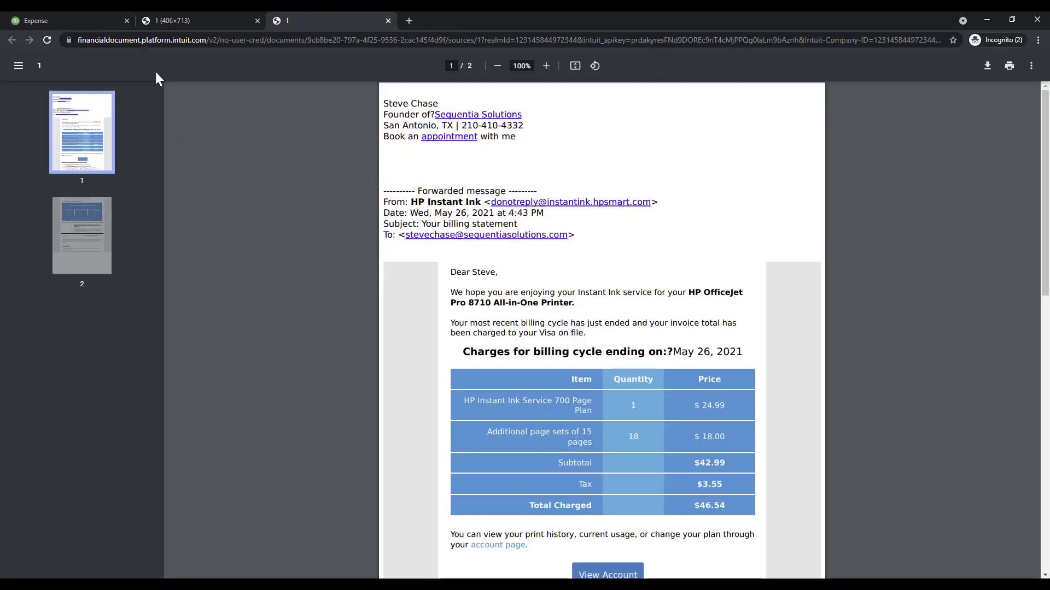
{"action": "left_click", "coordinate": [98, 19]}
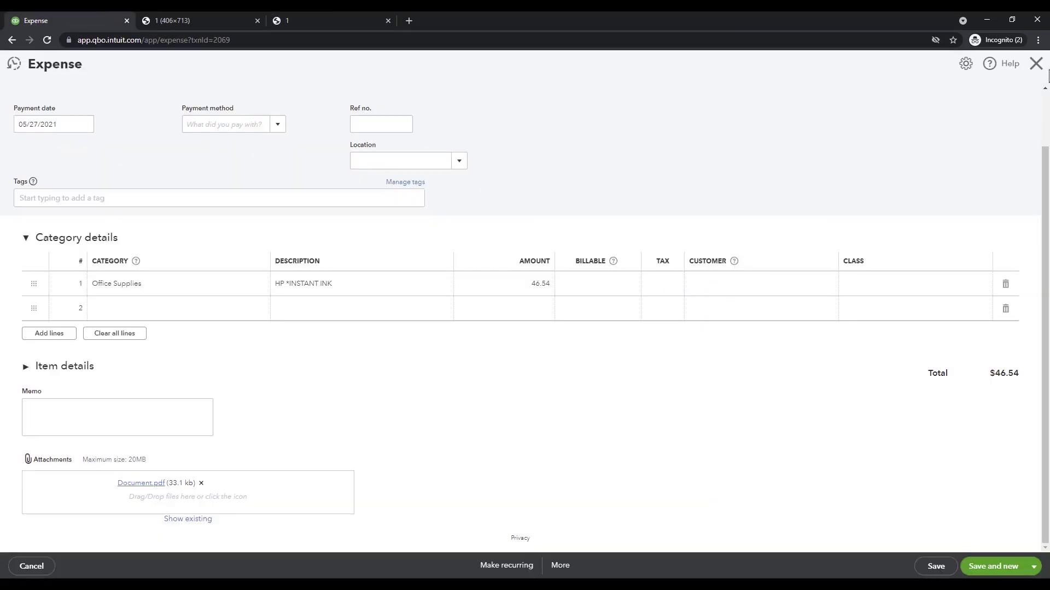
{"action": "left_click", "coordinate": [1035, 66]}
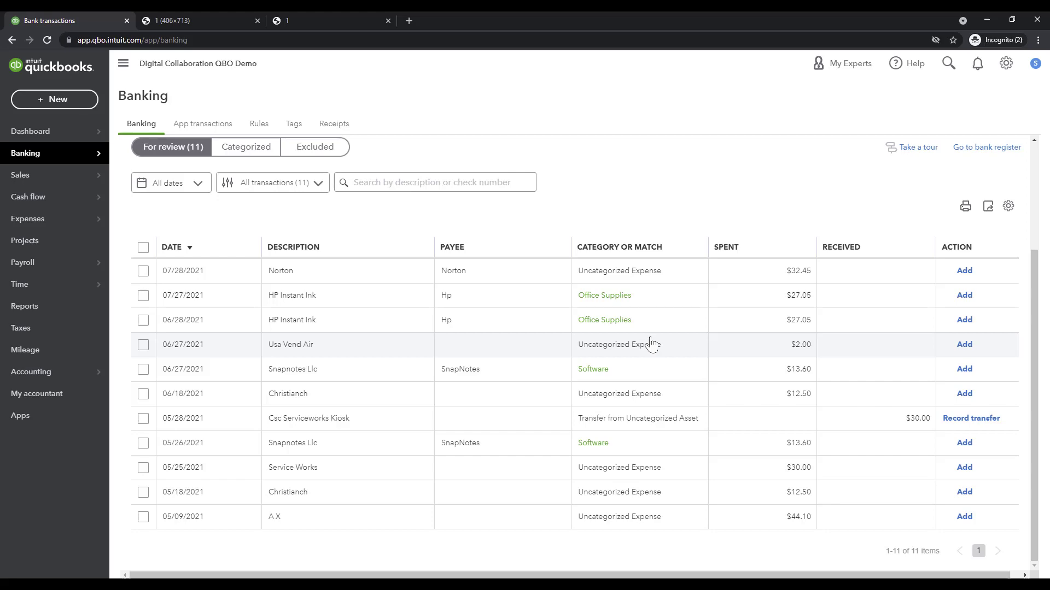
Show the Receipts tab's For review list, including Stevenson & Associates $898.00.
{"action": "scroll", "coordinate": [337, 412], "scroll_direction": "up", "scroll_amount": 3}
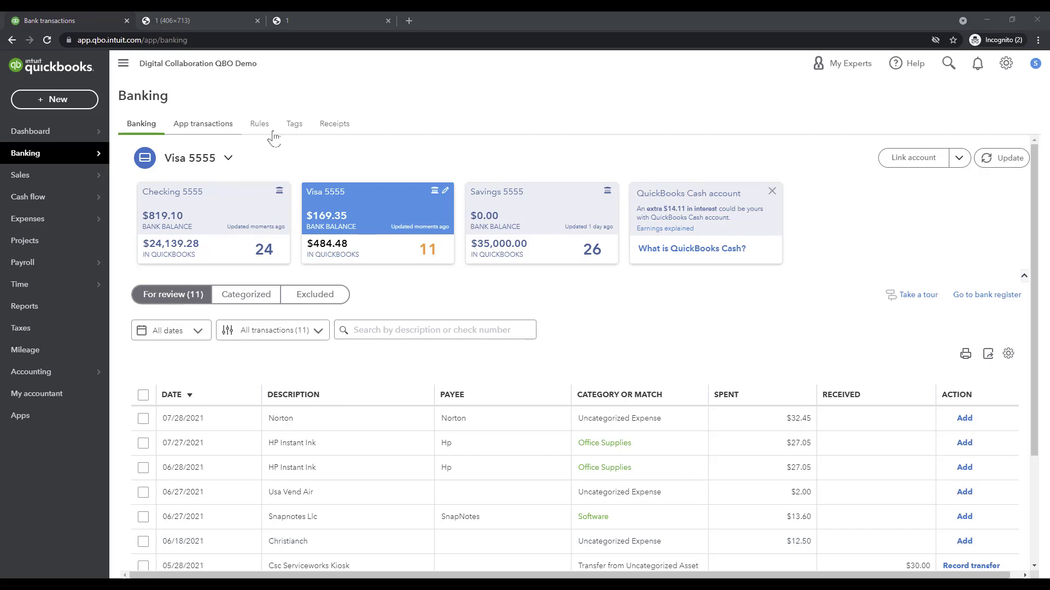
{"action": "left_click", "coordinate": [334, 125]}
{"action": "left_click", "coordinate": [336, 133]}
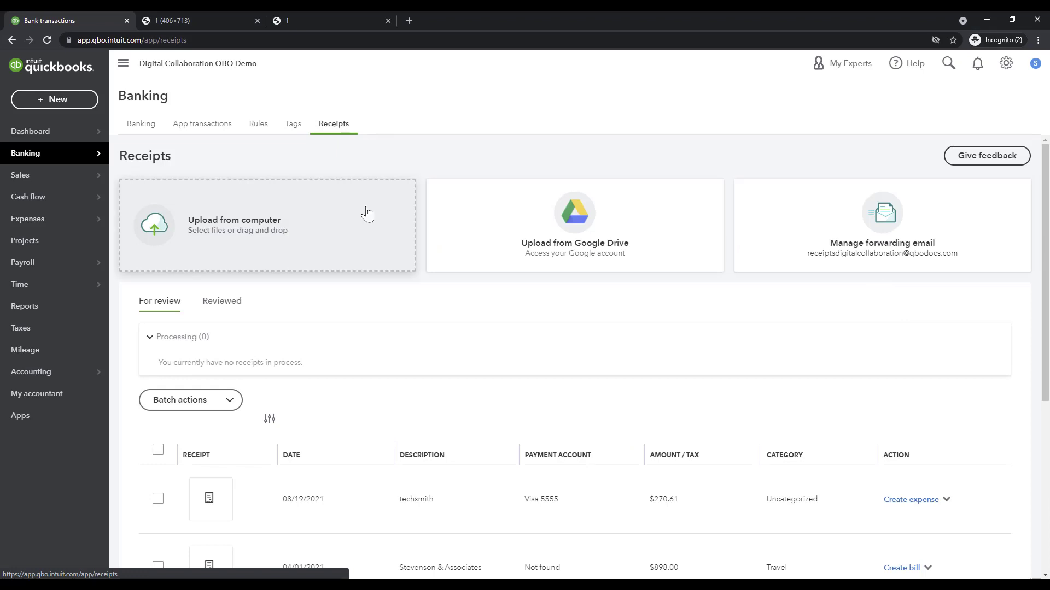
{"action": "scroll", "coordinate": [358, 254], "scroll_direction": "down", "scroll_amount": 4}
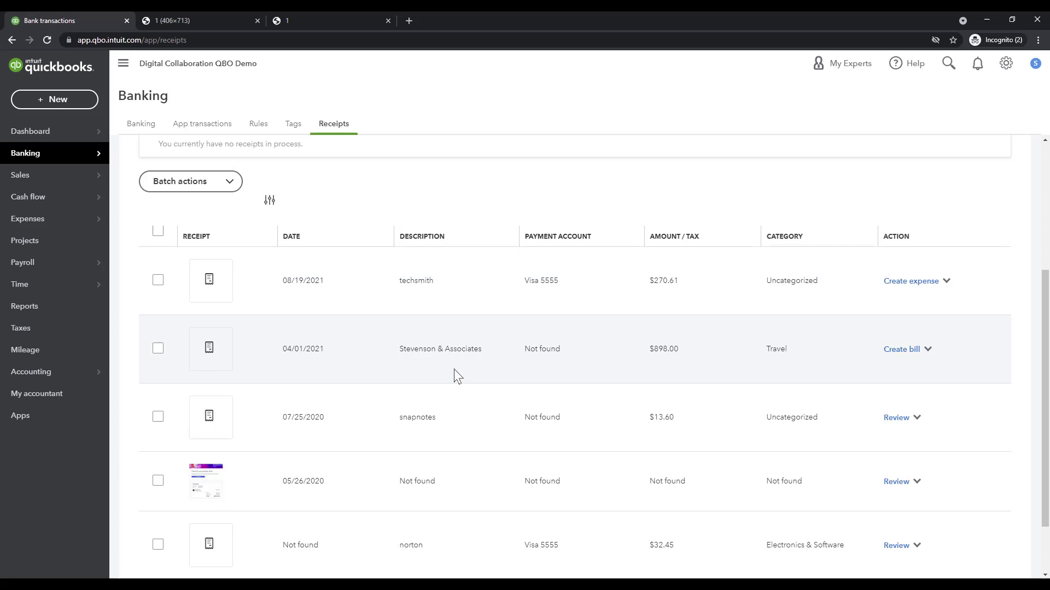
Open the Stevenson & Associates receipt as a Bill with payee STEVENSON & ASSOCIATES.
{"action": "left_click", "coordinate": [303, 353]}
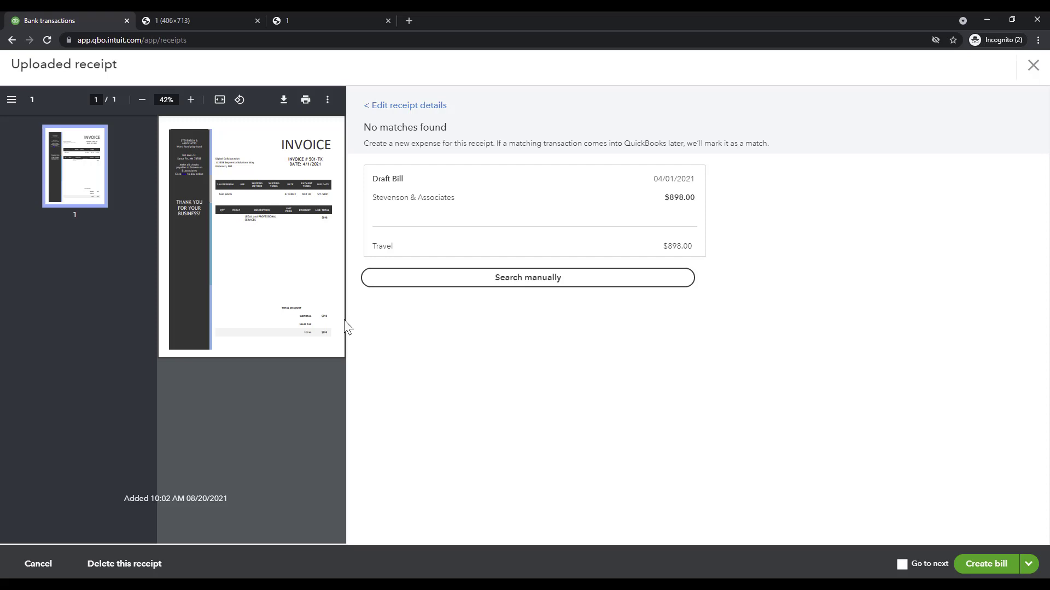
{"action": "left_click", "coordinate": [191, 101]}
{"action": "left_click", "coordinate": [191, 100]}
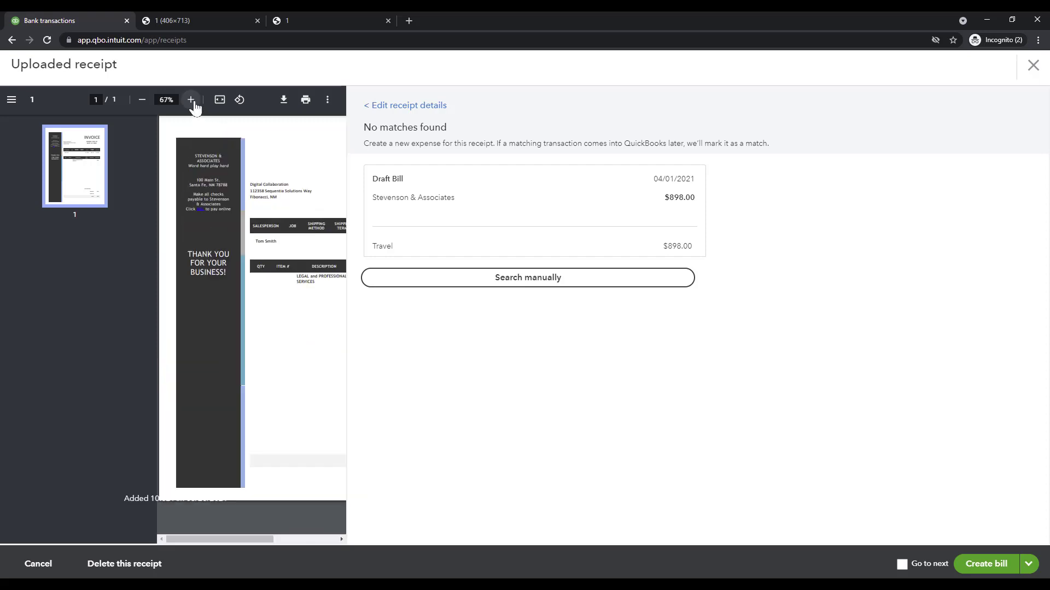
{"action": "left_click_drag", "start_coordinate": [212, 534], "coordinate": [279, 538]}
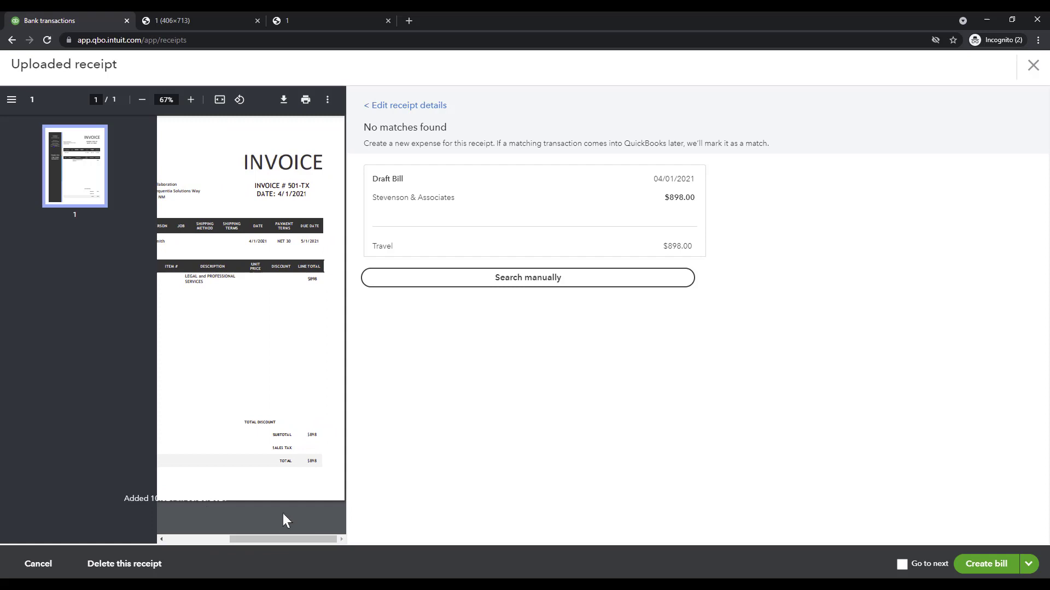
{"action": "left_click", "coordinate": [400, 106]}
{"action": "left_click", "coordinate": [562, 167]}
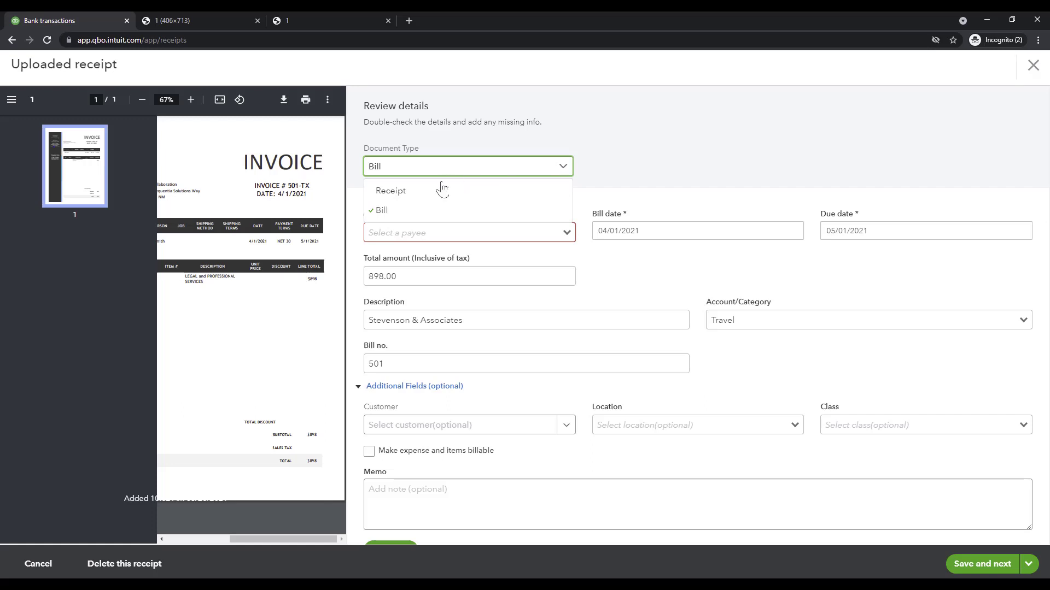
{"action": "left_click", "coordinate": [405, 213]}
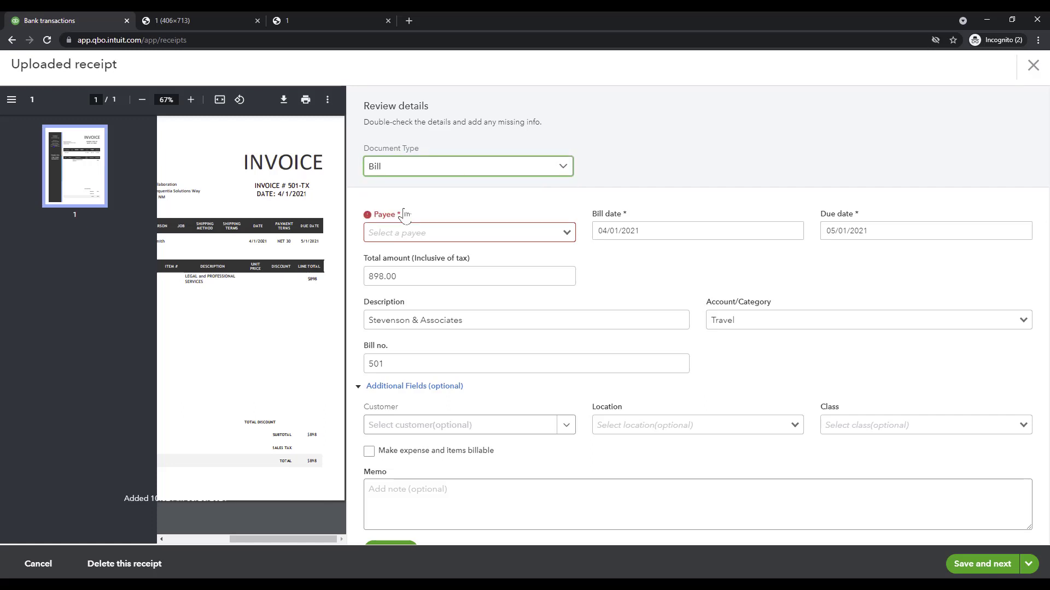
{"action": "left_click", "coordinate": [429, 233]}
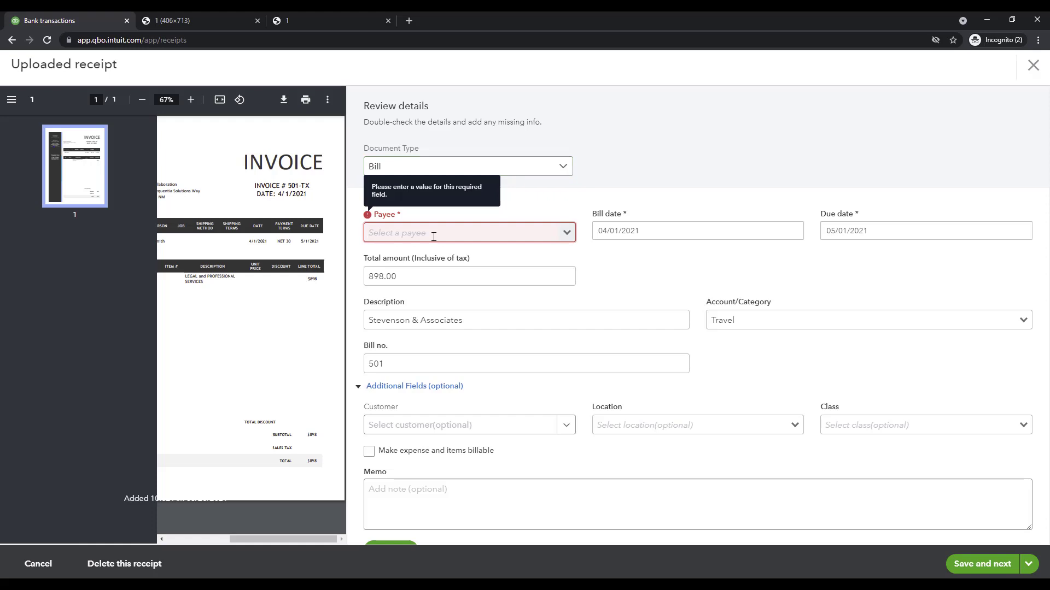
{"action": "type", "text": "steve"}
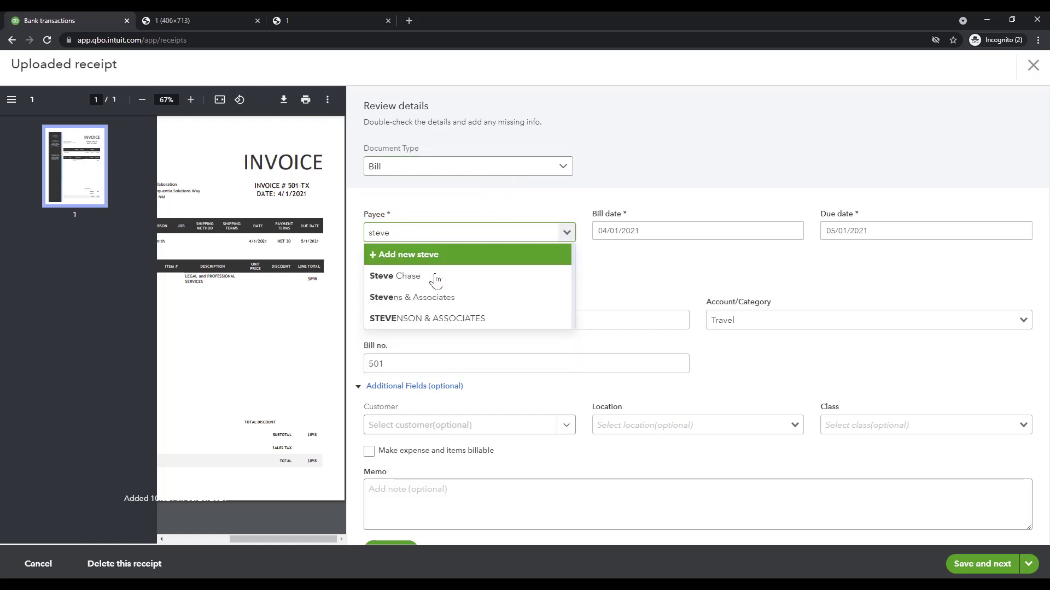
{"action": "left_click", "coordinate": [445, 318]}
{"action": "left_click", "coordinate": [491, 234]}
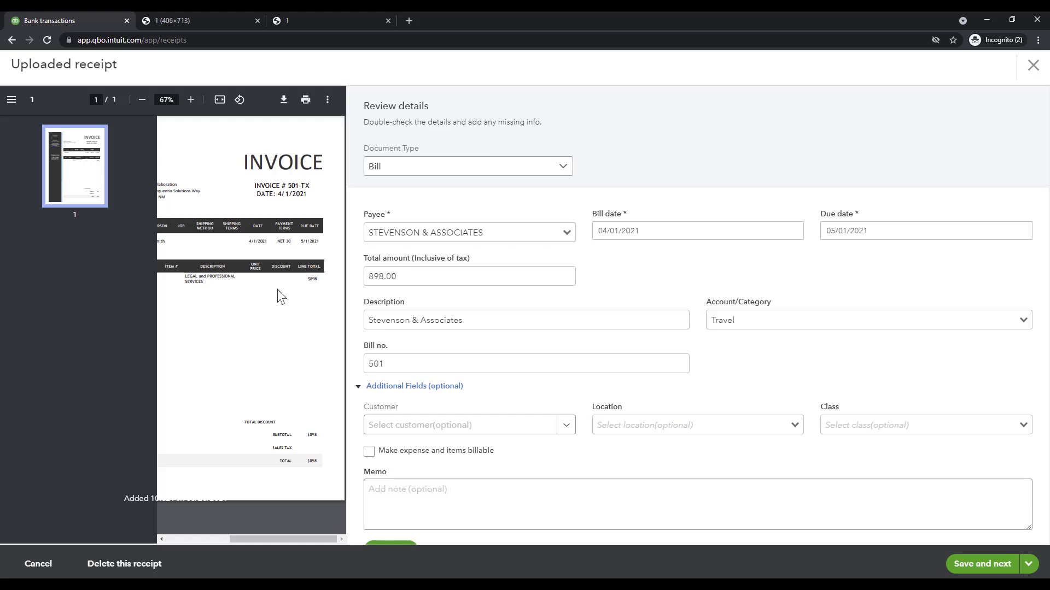
Check the bill date 4/1/2021, due date 5/1/2021 and 898.00 total against the invoice.
{"action": "left_click", "coordinate": [663, 228]}
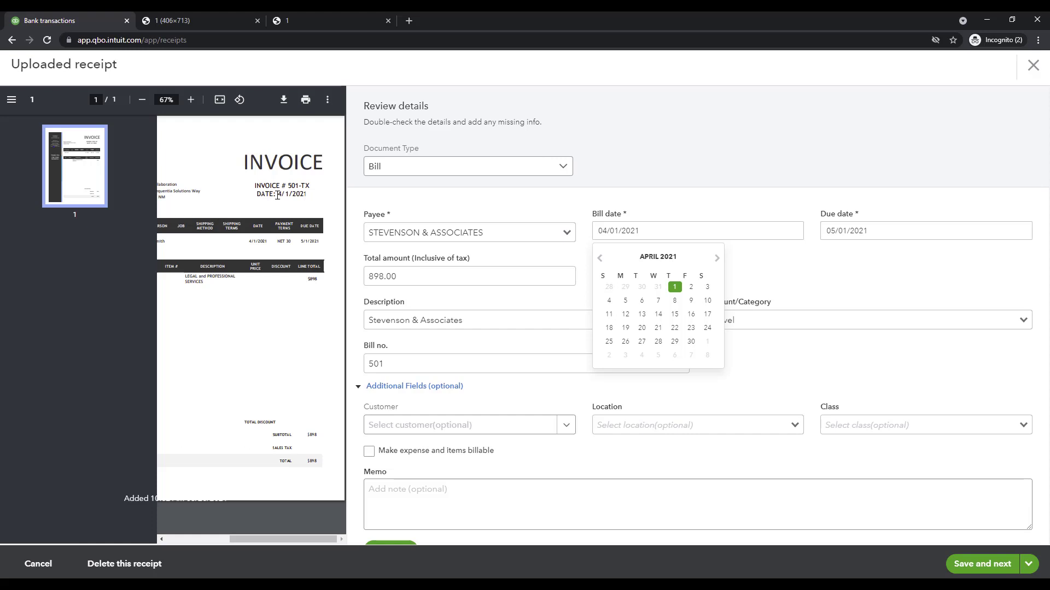
{"action": "left_click_drag", "start_coordinate": [277, 194], "coordinate": [307, 195]}
{"action": "left_click", "coordinate": [636, 231]}
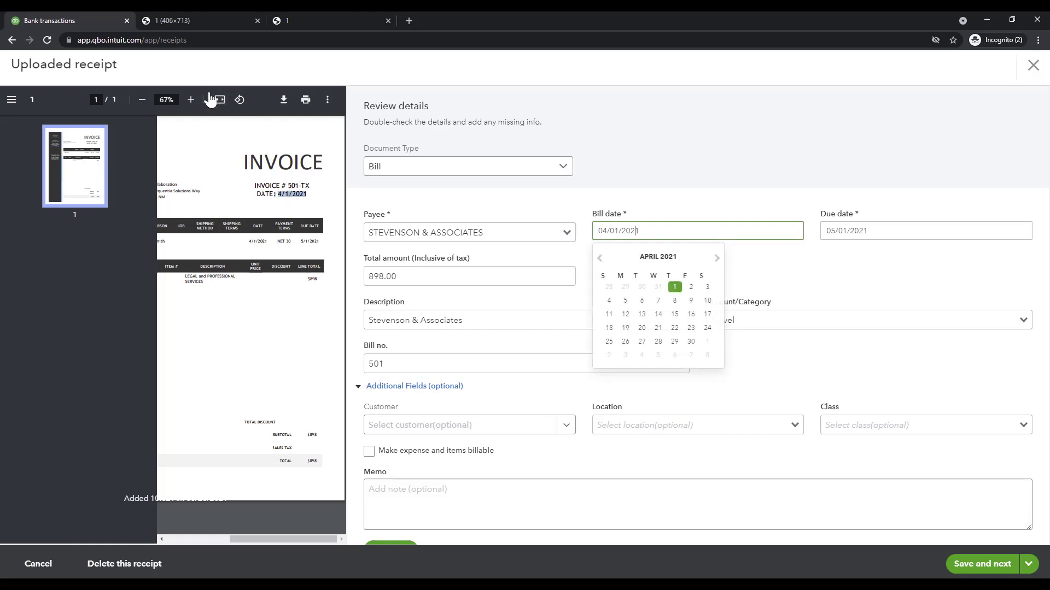
{"action": "left_click", "coordinate": [191, 100]}
{"action": "left_click", "coordinate": [191, 100]}
{"action": "left_click", "coordinate": [190, 99]}
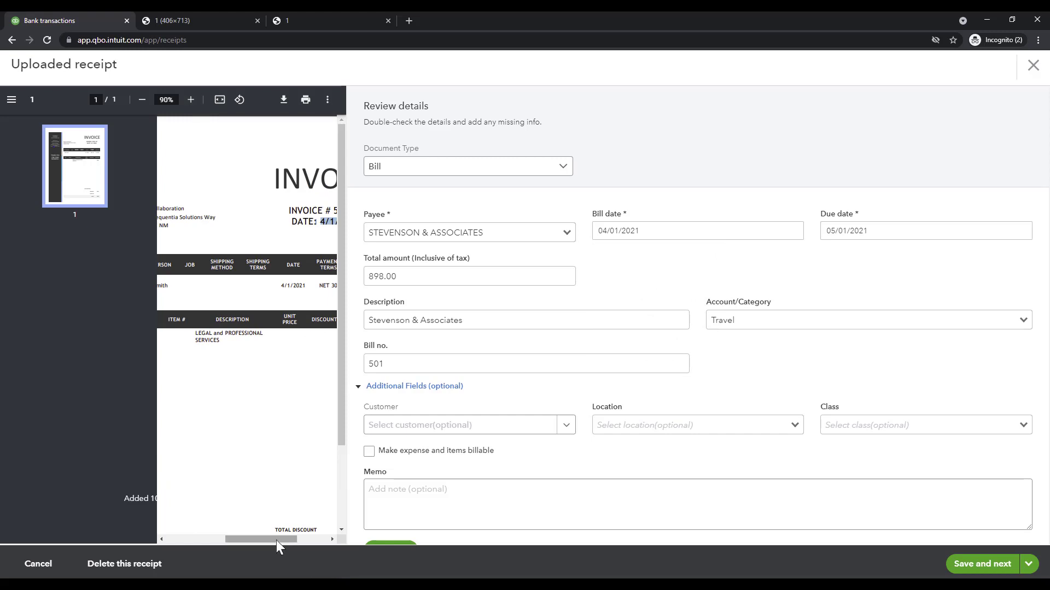
{"action": "left_click_drag", "start_coordinate": [276, 539], "coordinate": [309, 535]}
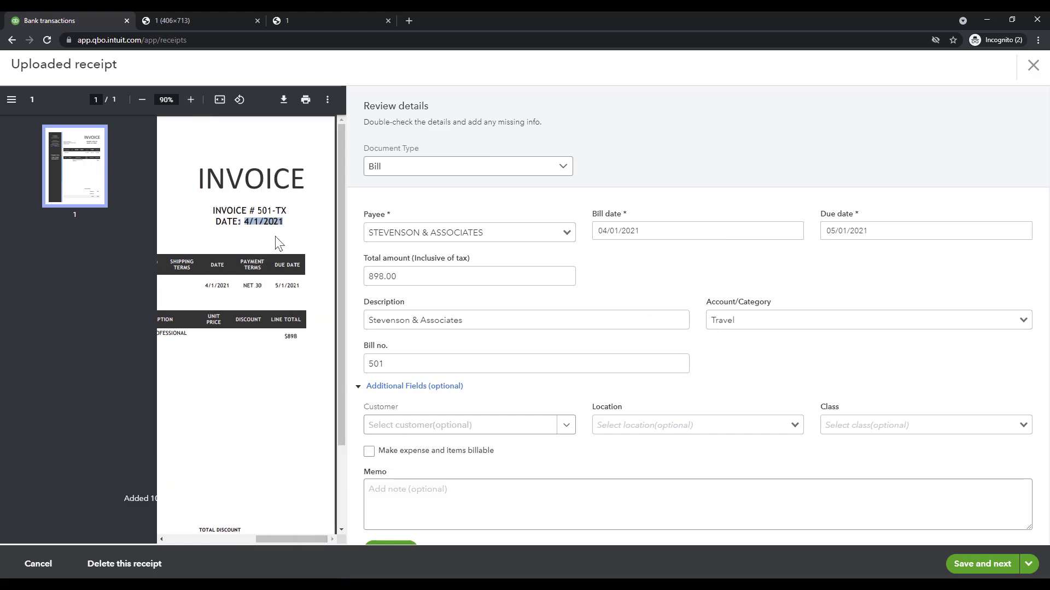
{"action": "left_click_drag", "start_coordinate": [300, 285], "coordinate": [277, 285]}
{"action": "left_click", "coordinate": [864, 230]}
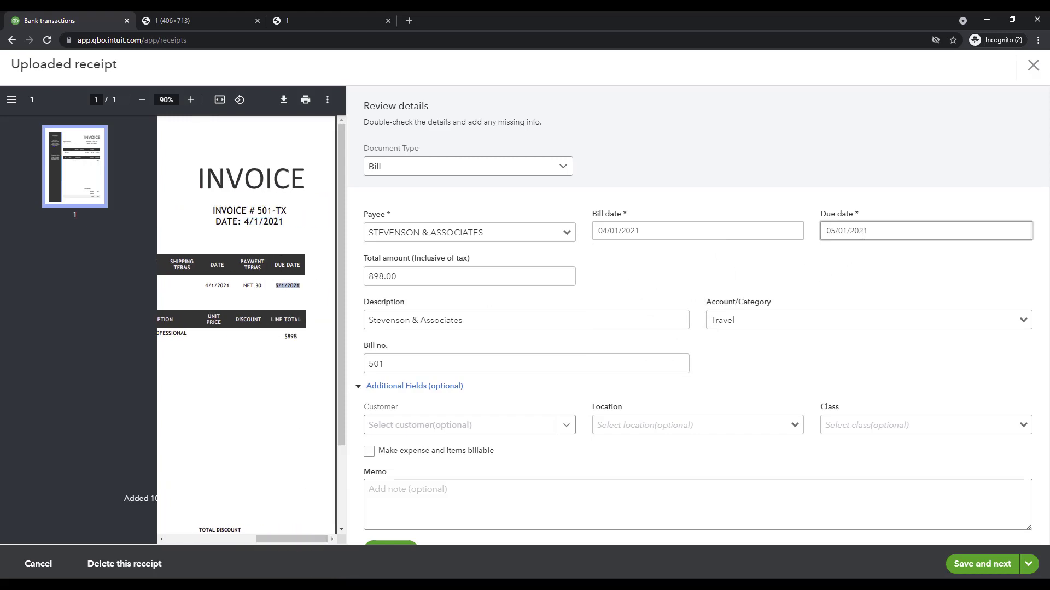
{"action": "left_click_drag", "start_coordinate": [400, 277], "coordinate": [369, 277]}
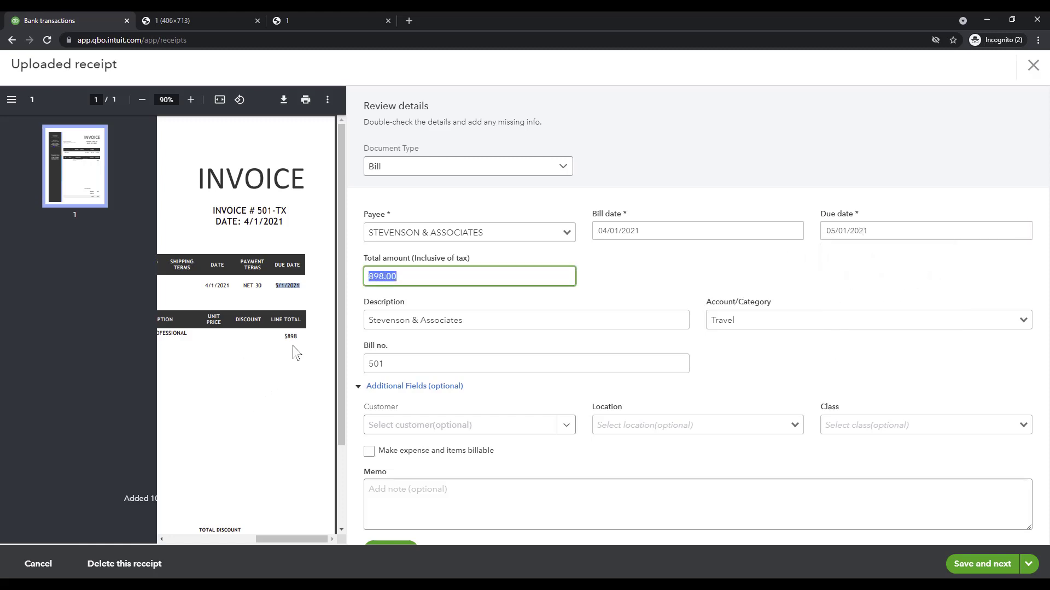
{"action": "scroll", "coordinate": [292, 407], "scroll_direction": "down", "scroll_amount": 2}
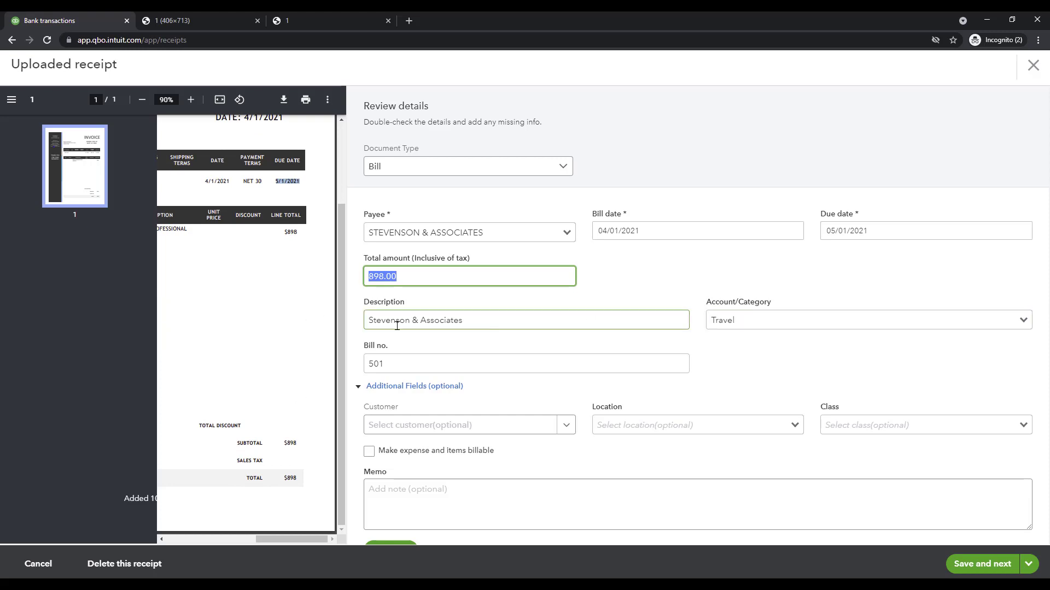
{"action": "left_click_drag", "start_coordinate": [295, 538], "coordinate": [242, 536]}
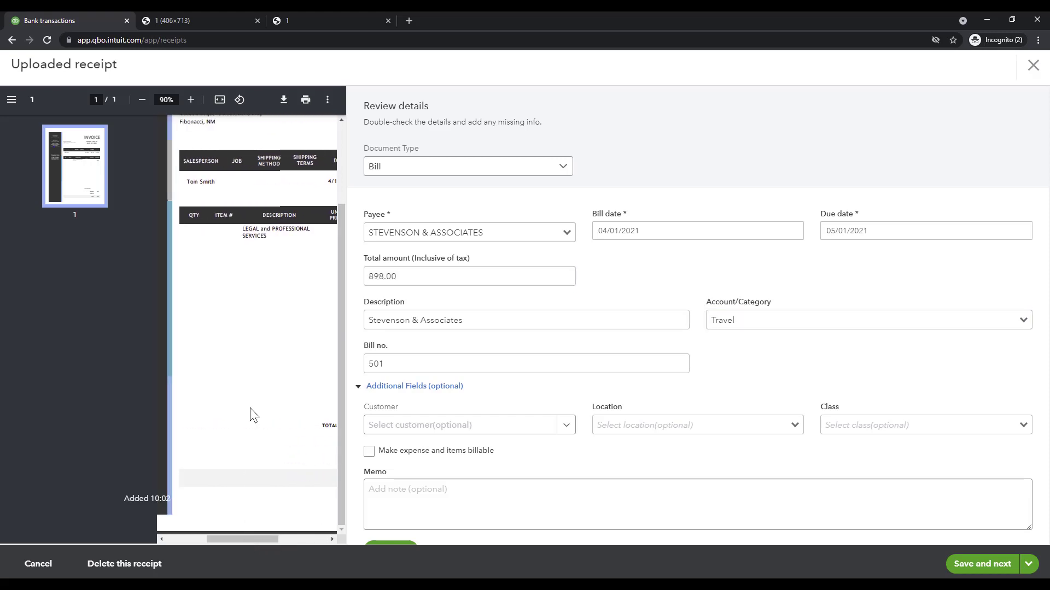
{"action": "left_click_drag", "start_coordinate": [254, 229], "coordinate": [277, 235]}
Change the bill's category to Professional Fees.
{"action": "left_click", "coordinate": [817, 318]}
{"action": "left_click", "coordinate": [1022, 320]}
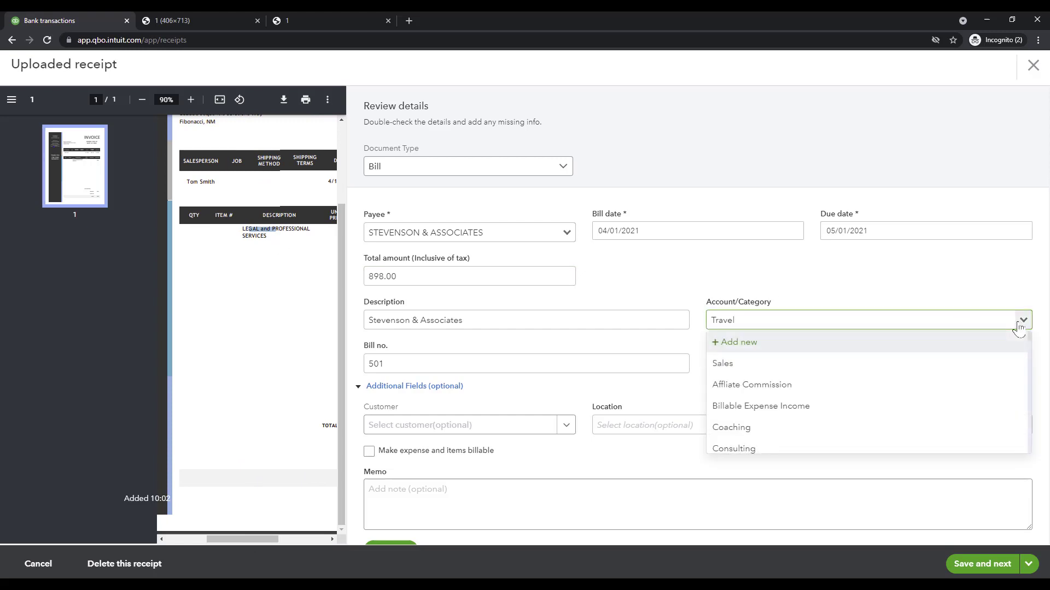
{"action": "type", "text": "leg"}
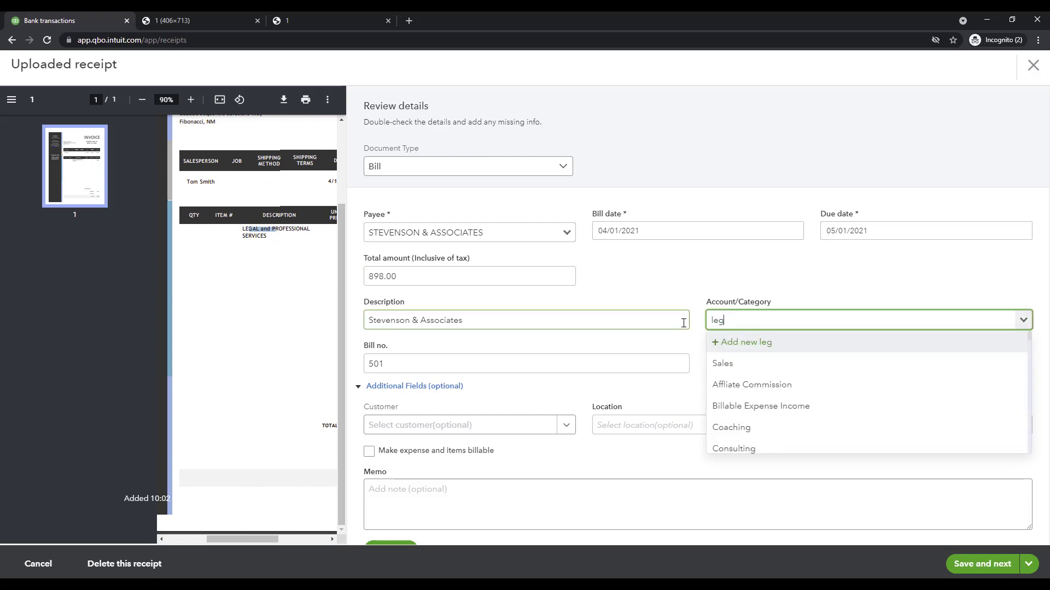
{"action": "key", "text": "BackSpace"}
{"action": "key", "text": "BackSpace"}
{"action": "key", "text": "BackSpace"}
{"action": "type", "text": "pro"}
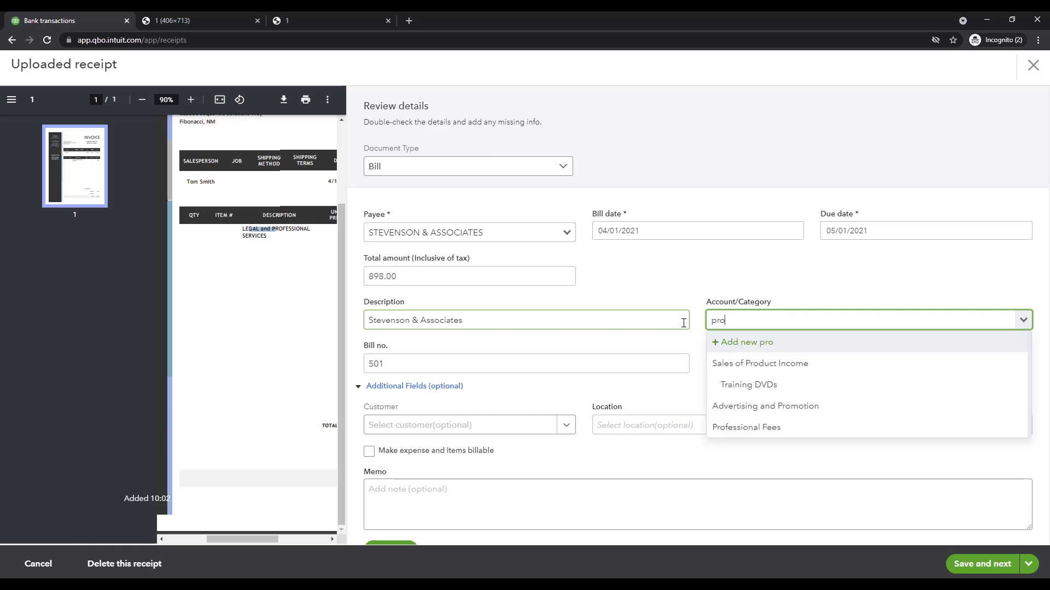
{"action": "left_click", "coordinate": [769, 427]}
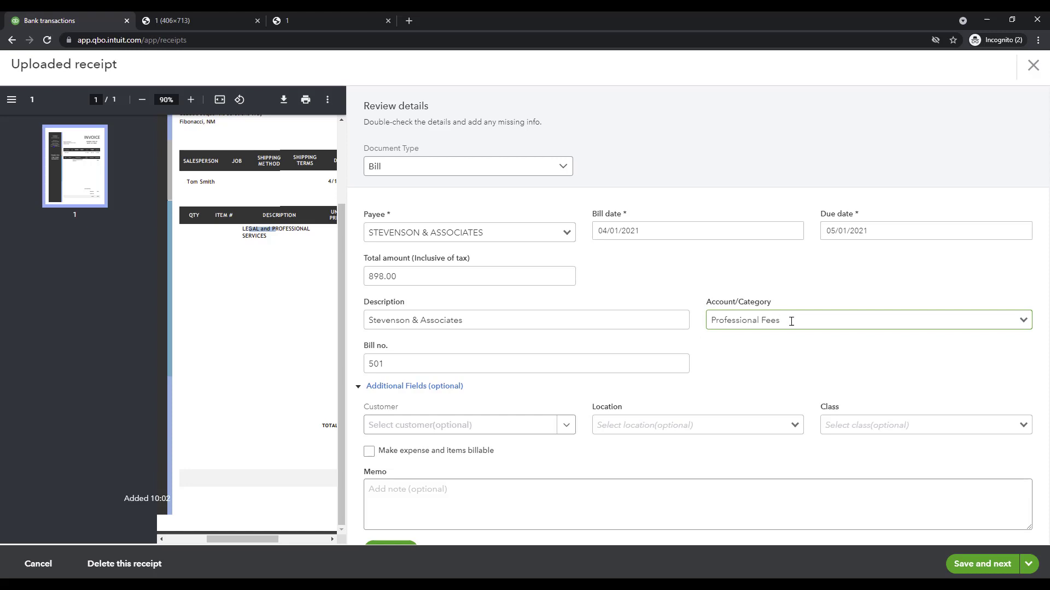
Extend the bill number from 501 to 501-TX to match the invoice.
{"action": "double_click", "coordinate": [410, 362]}
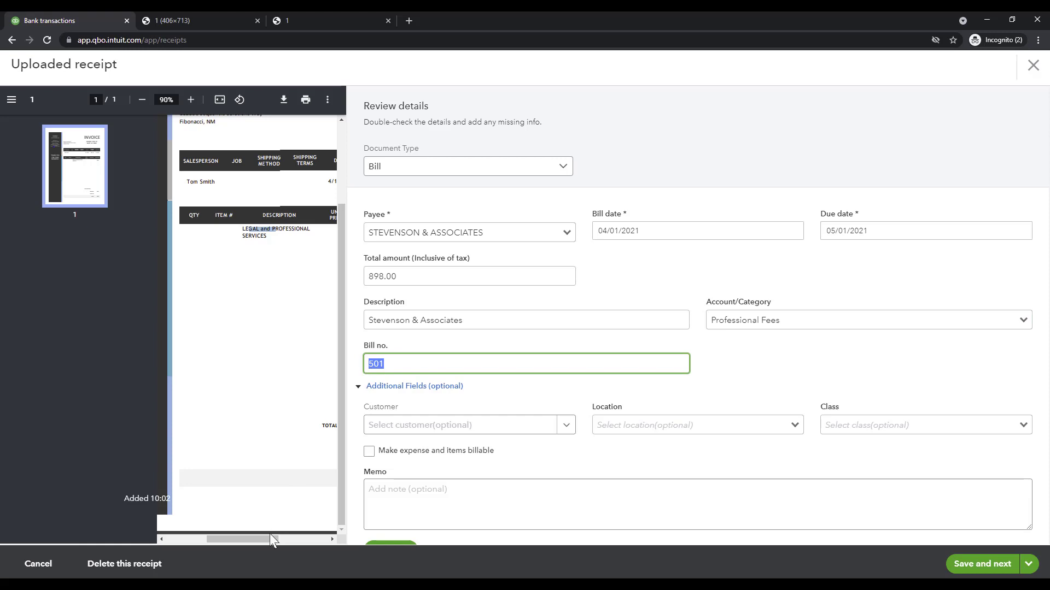
{"action": "left_click_drag", "start_coordinate": [270, 534], "coordinate": [311, 537]}
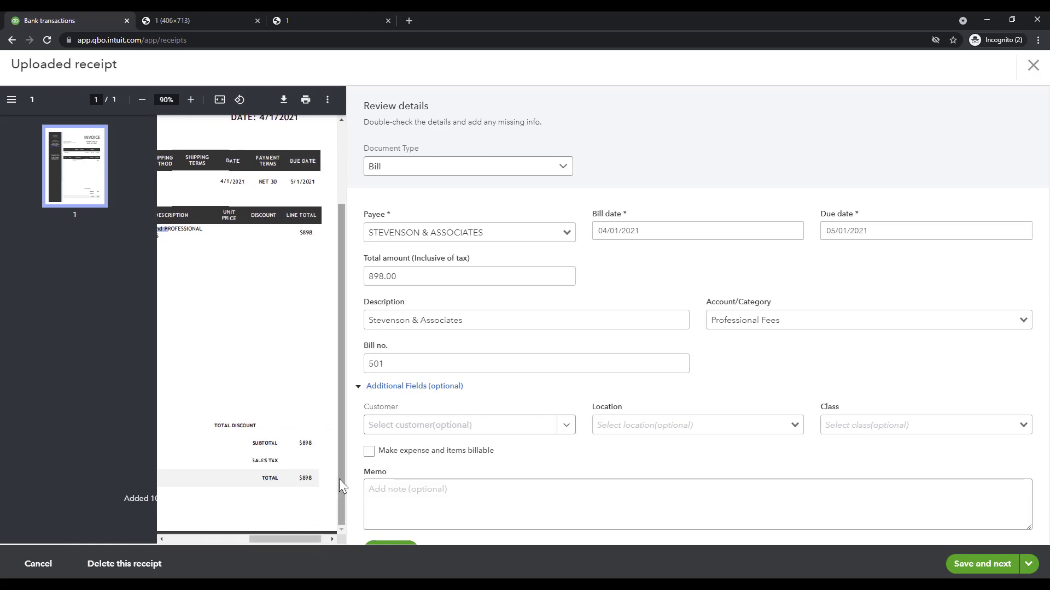
{"action": "left_click_drag", "start_coordinate": [339, 478], "coordinate": [319, 347]}
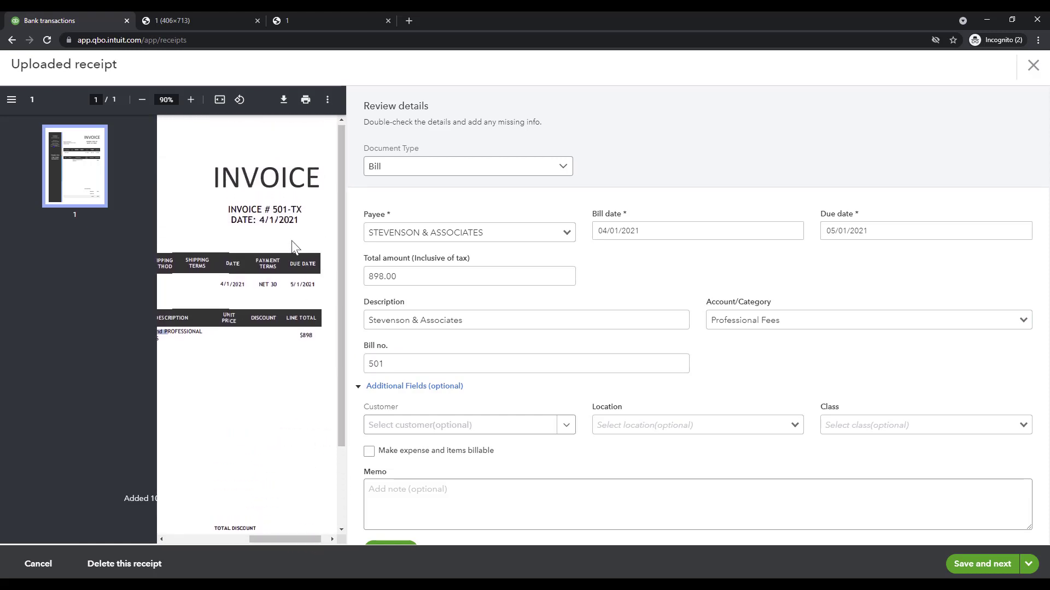
{"action": "left_click_drag", "start_coordinate": [304, 209], "coordinate": [276, 209]}
{"action": "left_click", "coordinate": [430, 360]}
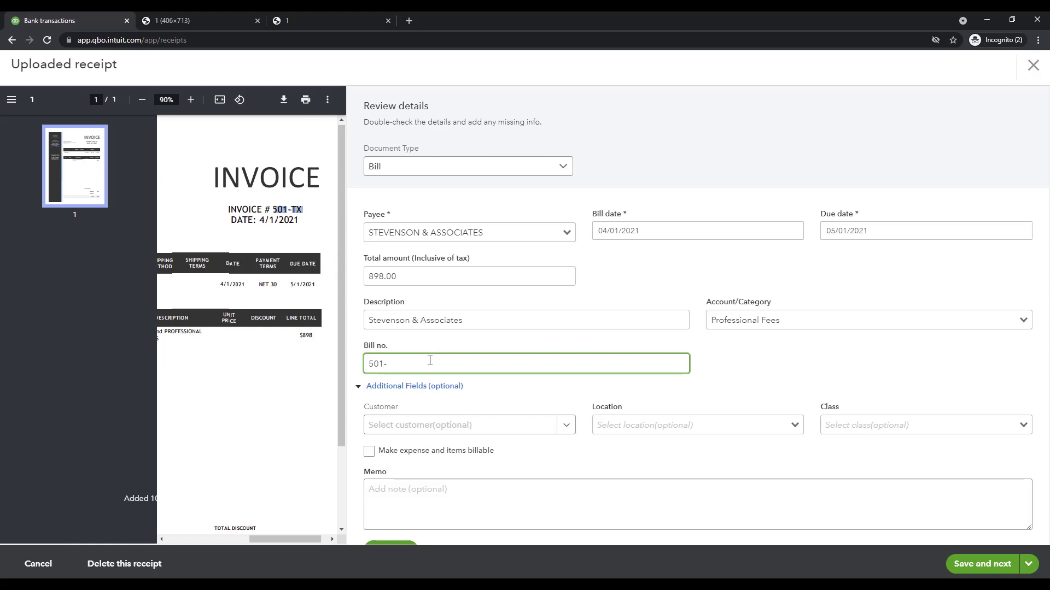
{"action": "type", "text": "-TX"}
{"action": "left_click_drag", "start_coordinate": [430, 360], "coordinate": [370, 361]}
Review the memo and bill number, then reveal the extra saving options.
{"action": "scroll", "coordinate": [644, 451], "scroll_direction": "down", "scroll_amount": 1}
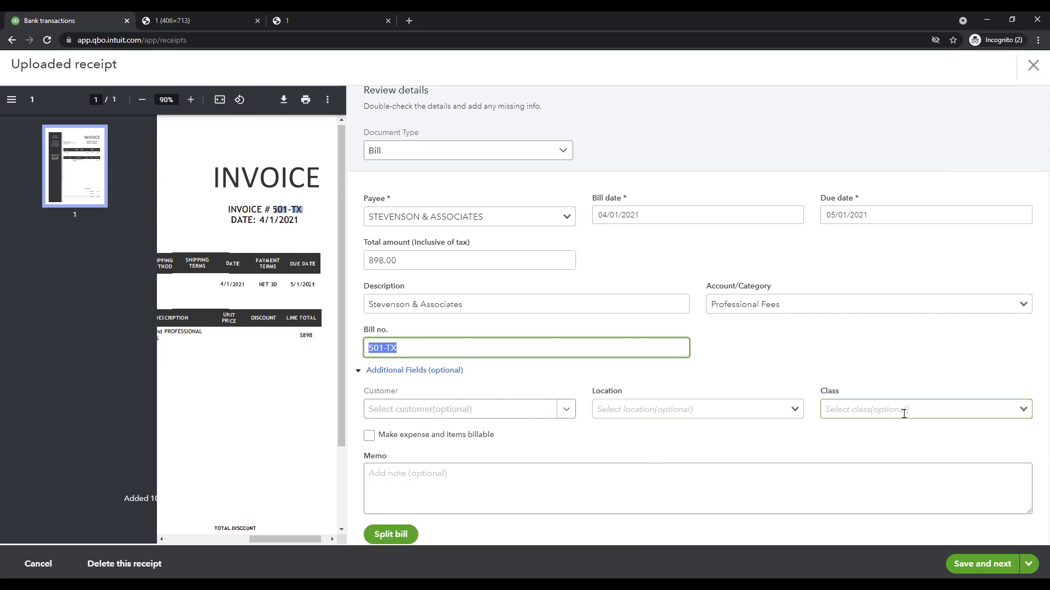
{"action": "left_click", "coordinate": [415, 480]}
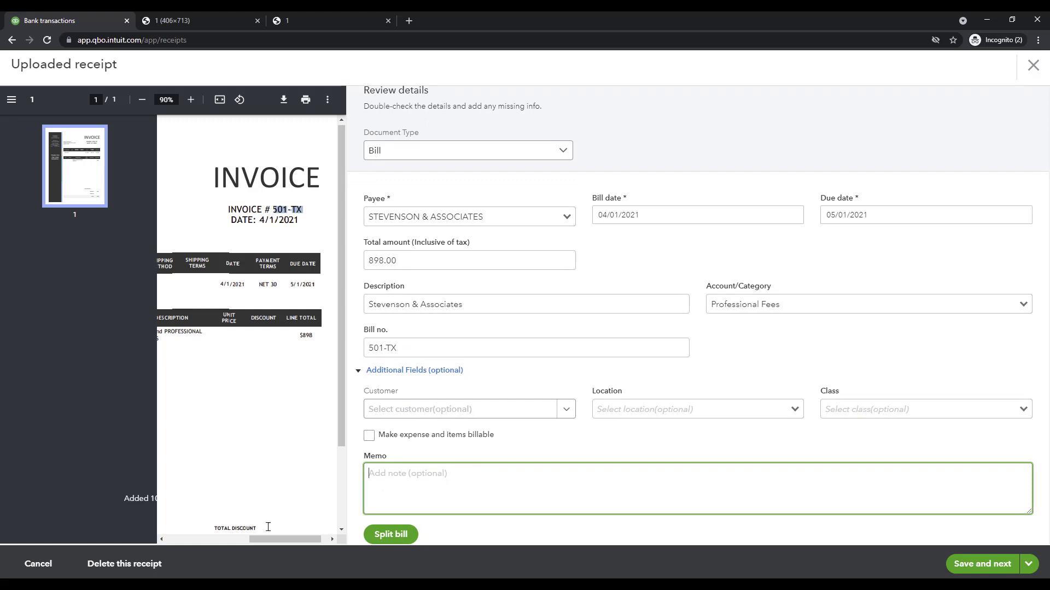
{"action": "left_click_drag", "start_coordinate": [287, 543], "coordinate": [199, 533]}
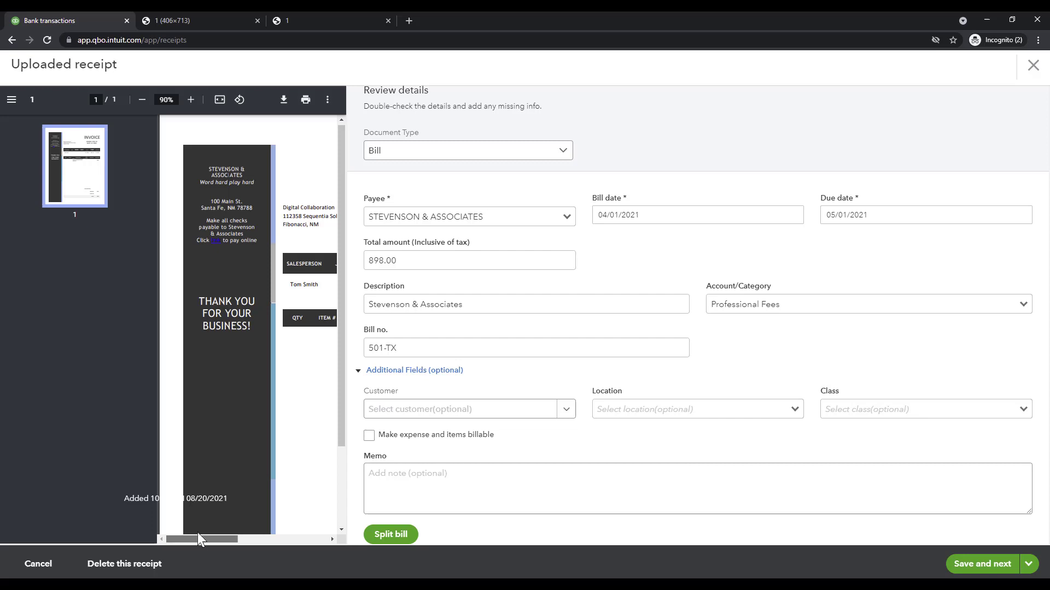
{"action": "left_click_drag", "start_coordinate": [198, 540], "coordinate": [249, 539]}
{"action": "left_click", "coordinate": [544, 352]}
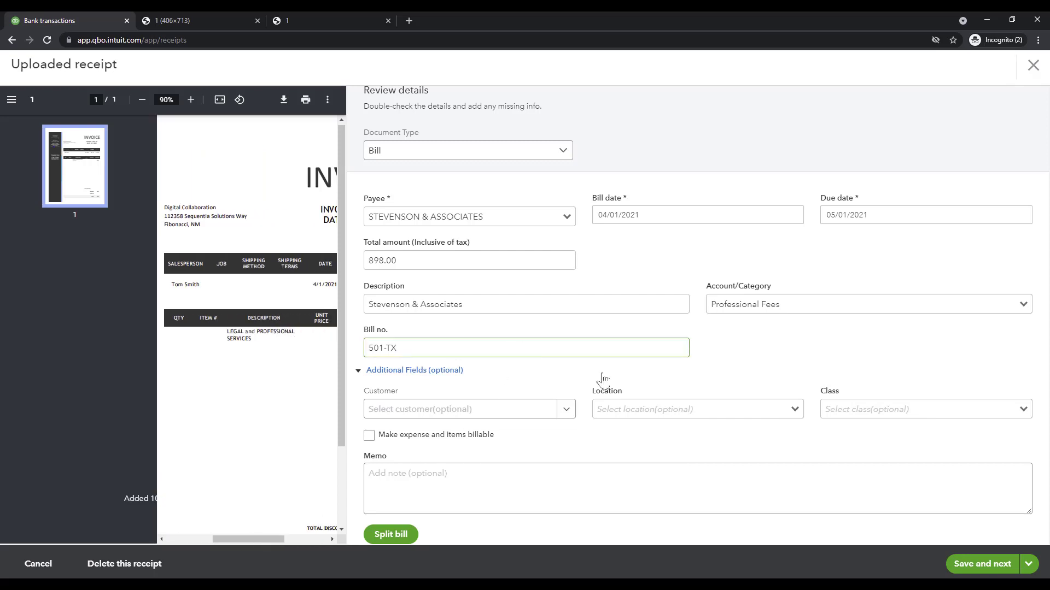
{"action": "left_click", "coordinate": [1029, 563]}
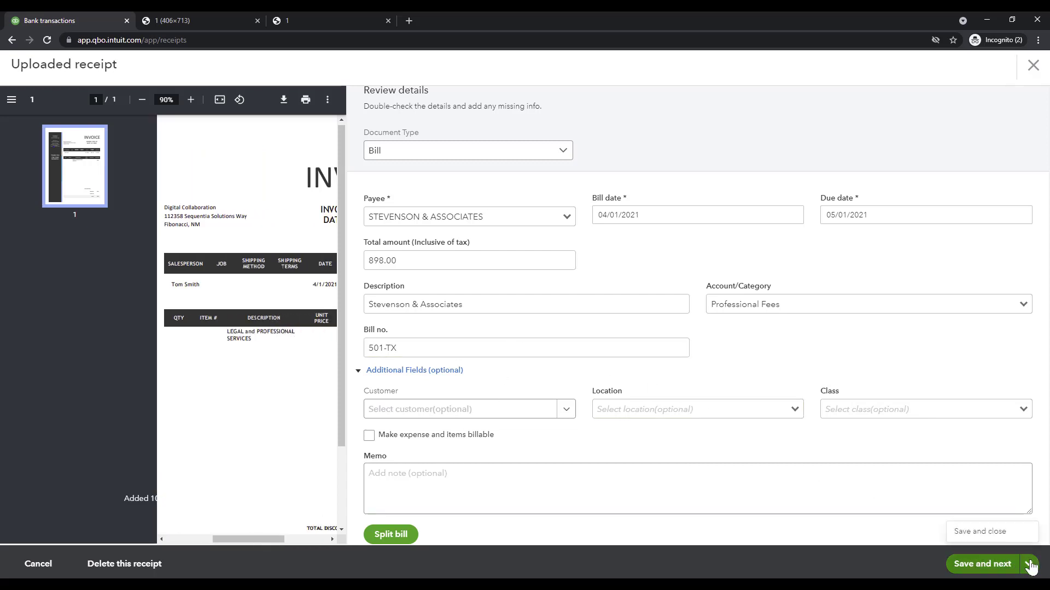
Save and close the Stevenson & Associates bill details.
{"action": "left_click", "coordinate": [996, 537]}
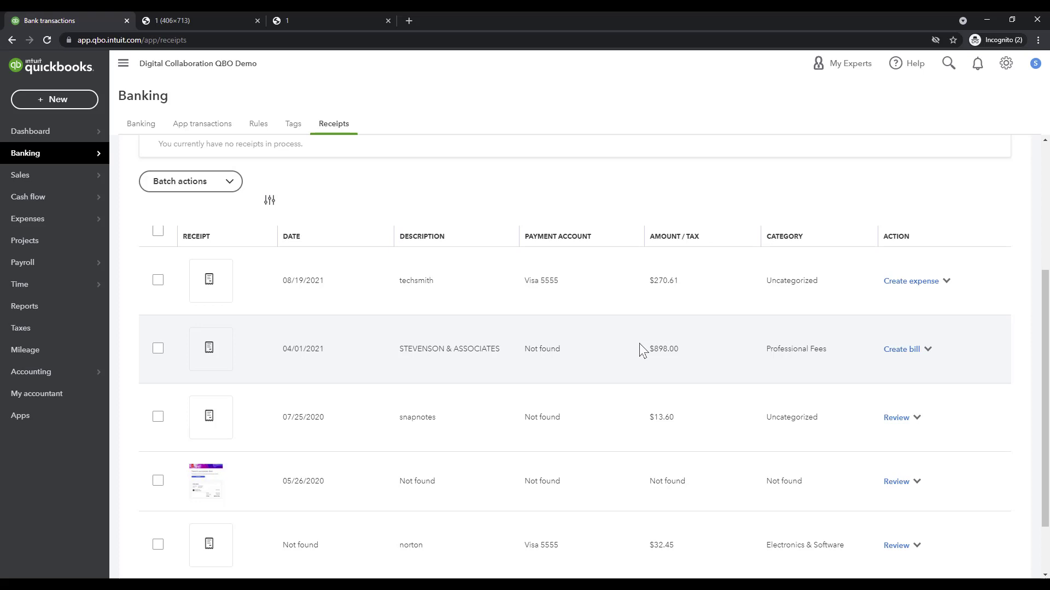
{"action": "left_click", "coordinate": [947, 64]}
{"action": "left_click", "coordinate": [945, 69]}
Reopen the receipt via its Action menu, save the details again, and open it for review.
{"action": "left_click", "coordinate": [927, 349]}
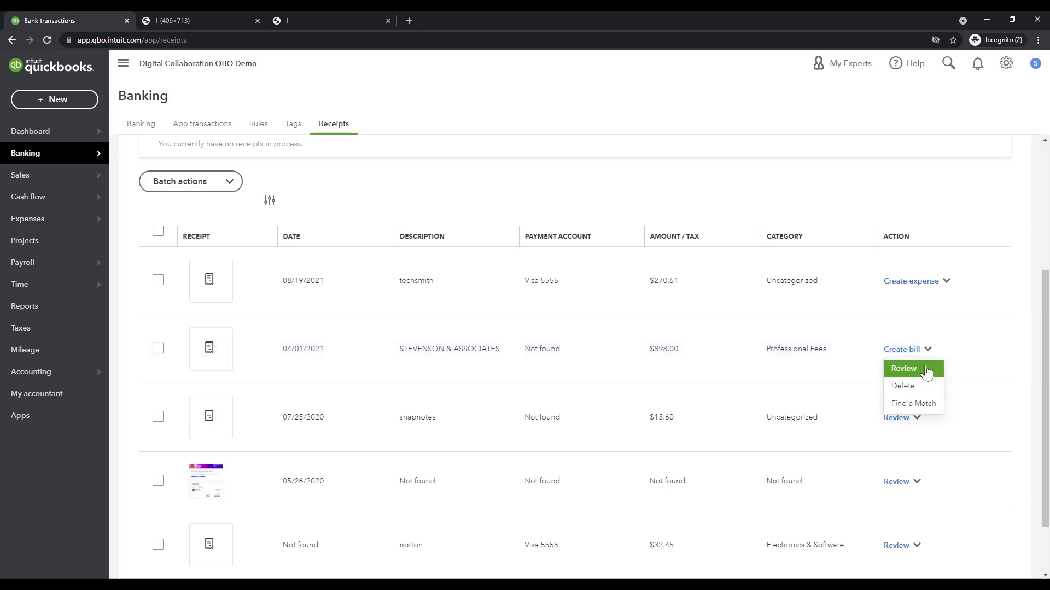
{"action": "left_click", "coordinate": [926, 370]}
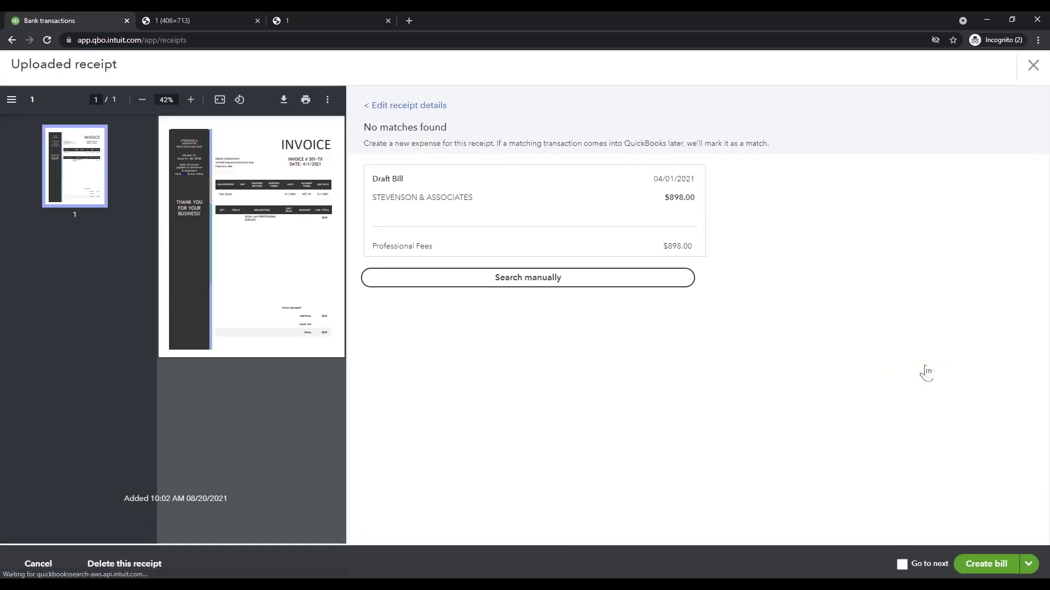
{"action": "left_click", "coordinate": [429, 106]}
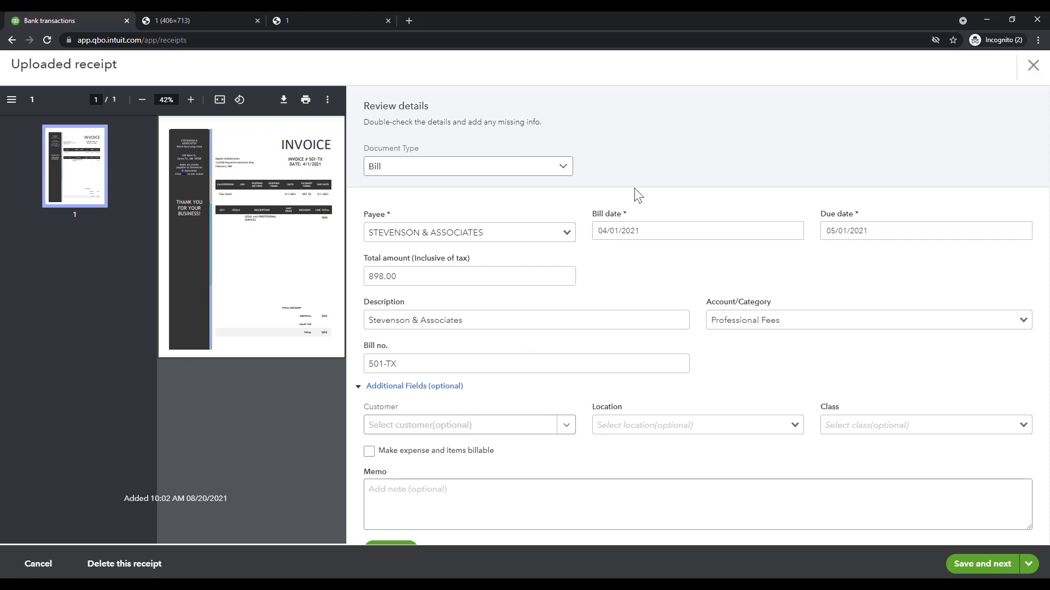
{"action": "scroll", "coordinate": [645, 388], "scroll_direction": "down", "scroll_amount": 1}
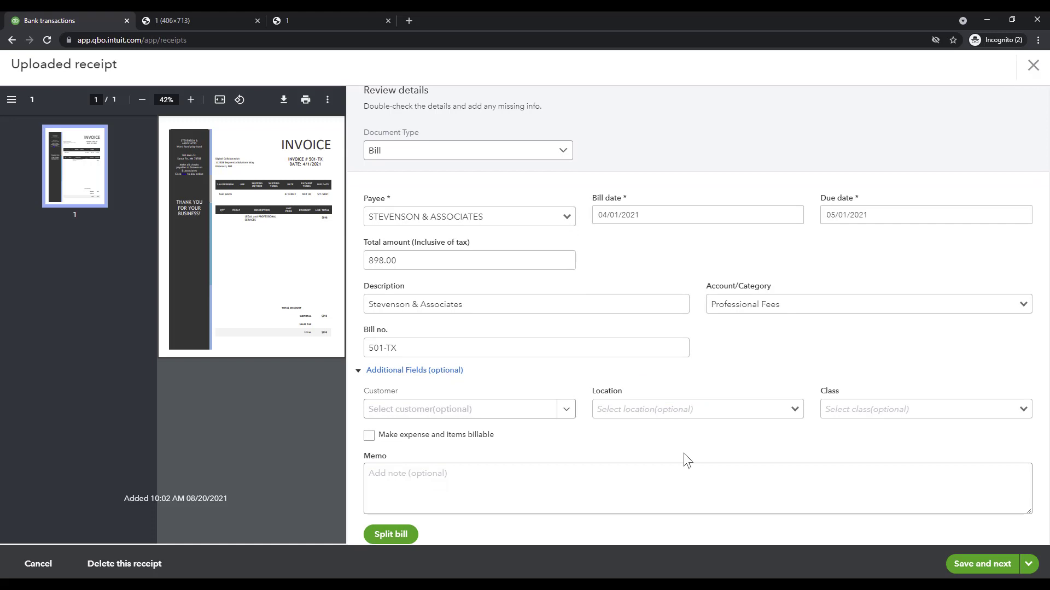
{"action": "left_click", "coordinate": [1029, 566]}
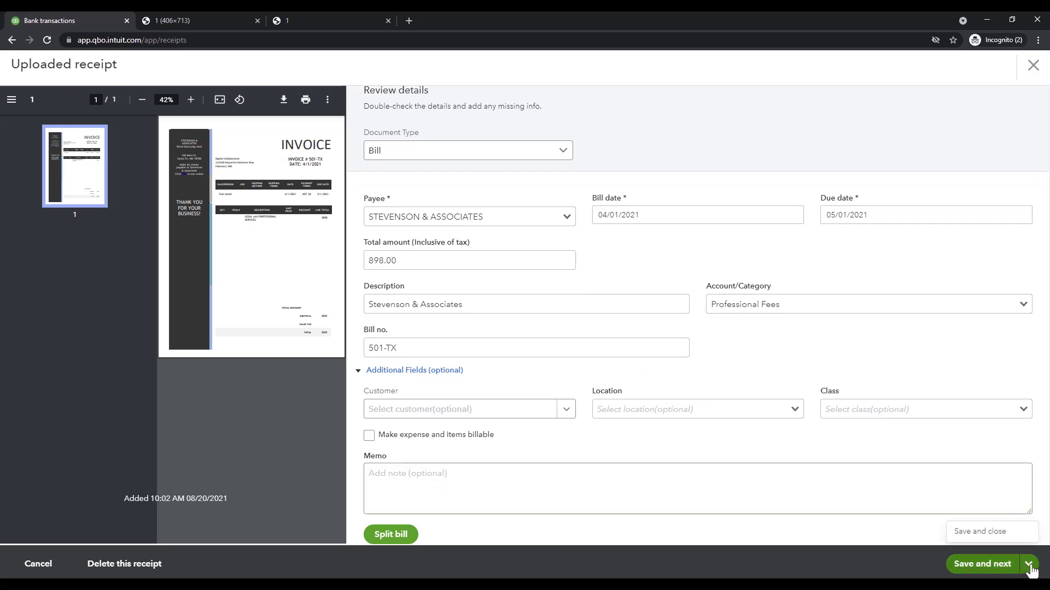
{"action": "left_click", "coordinate": [990, 533]}
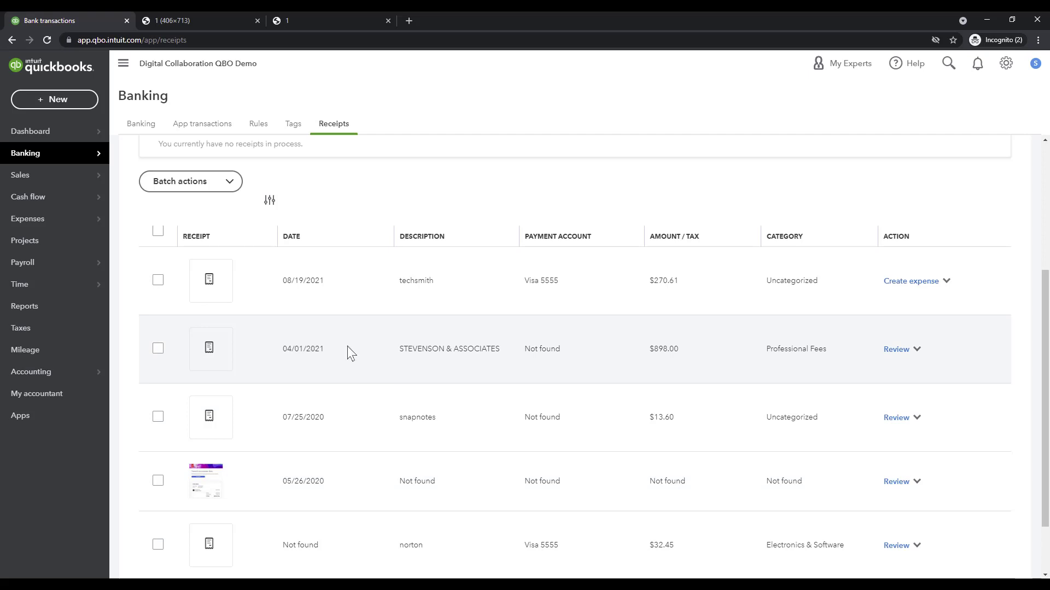
{"action": "left_click", "coordinate": [896, 350]}
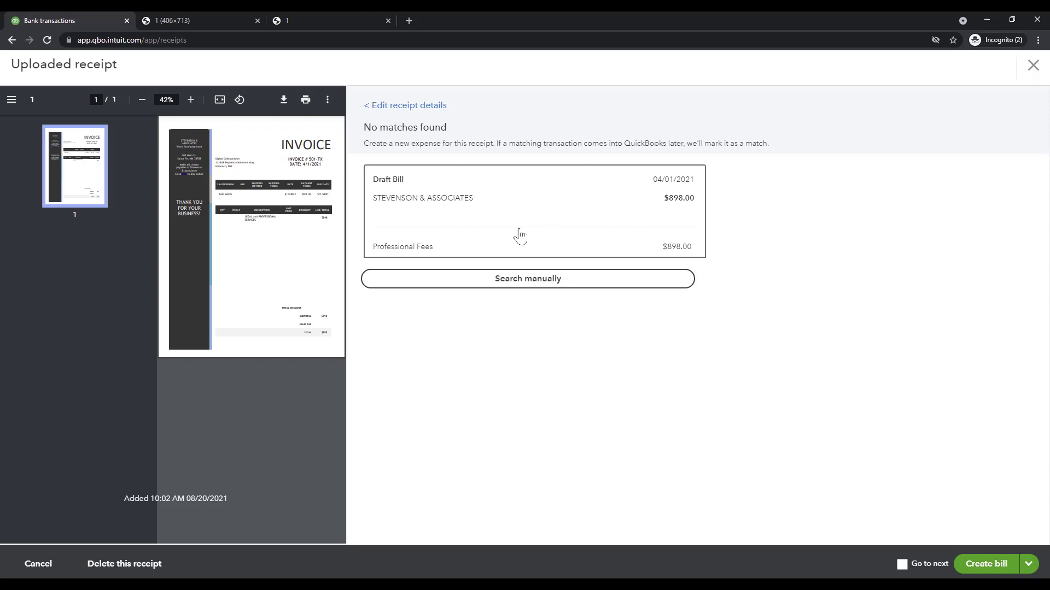
Create the $898.00 bill from the Stevenson & Associates receipt.
{"action": "left_click", "coordinate": [984, 567]}
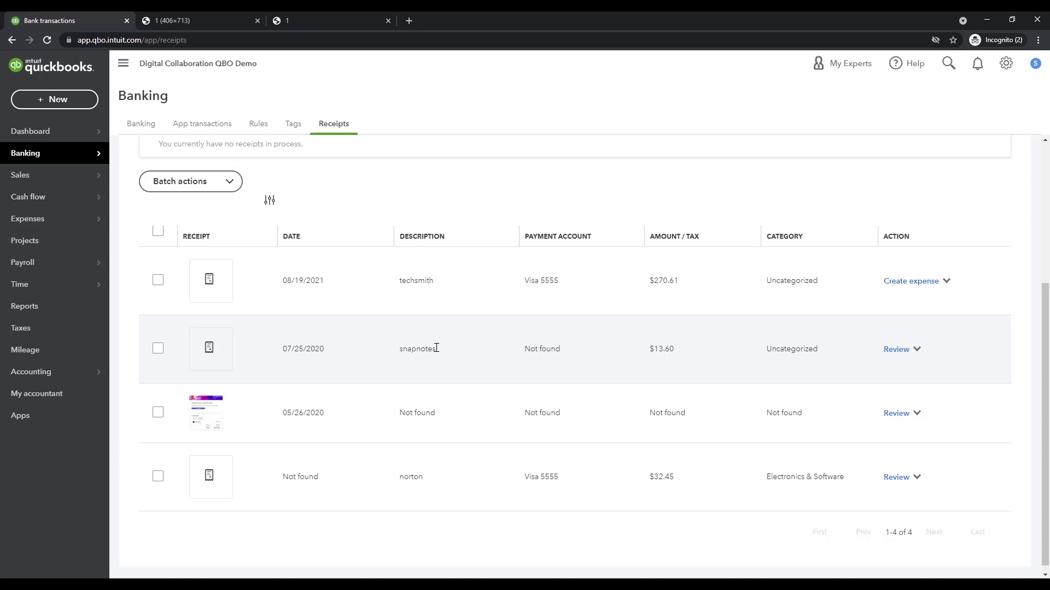
{"action": "mouse_move", "coordinate": [29, 226]}
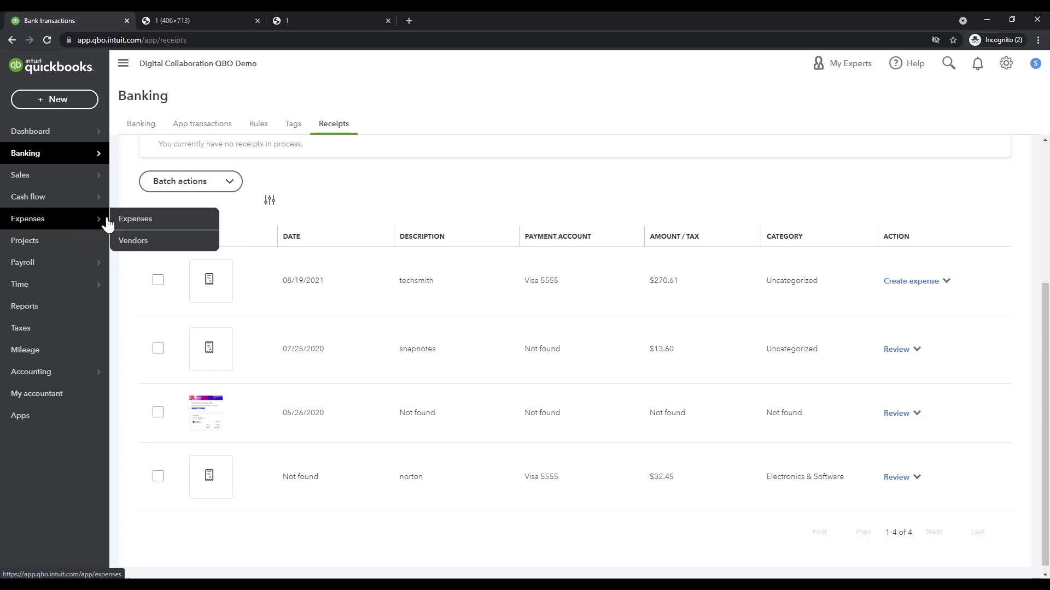
Filter the expense transactions to This month (08/01/2021–08/31/2021), keeping all transaction types.
{"action": "left_click", "coordinate": [129, 220]}
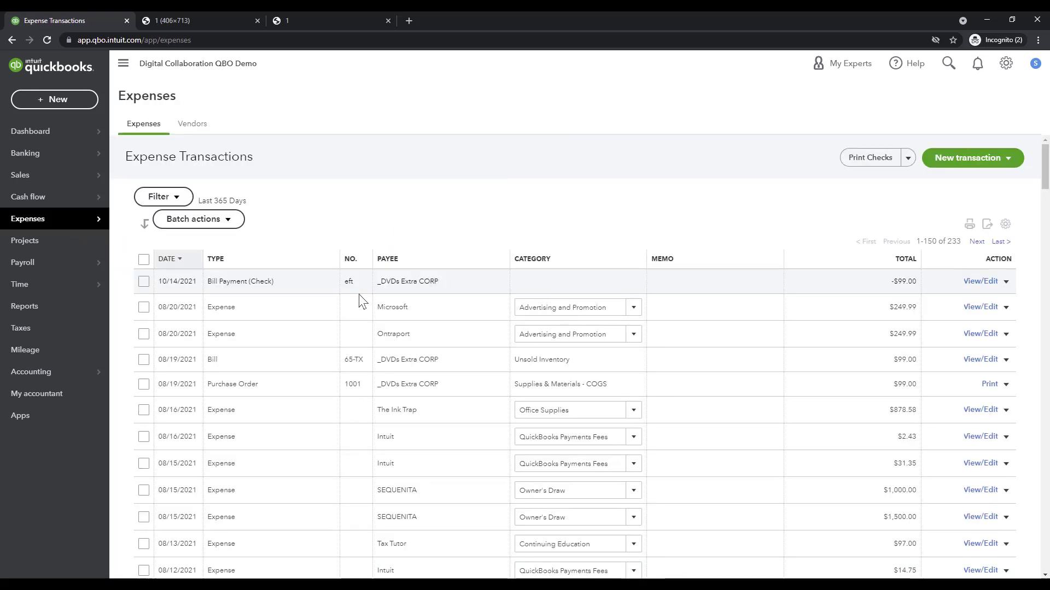
{"action": "left_click", "coordinate": [179, 200]}
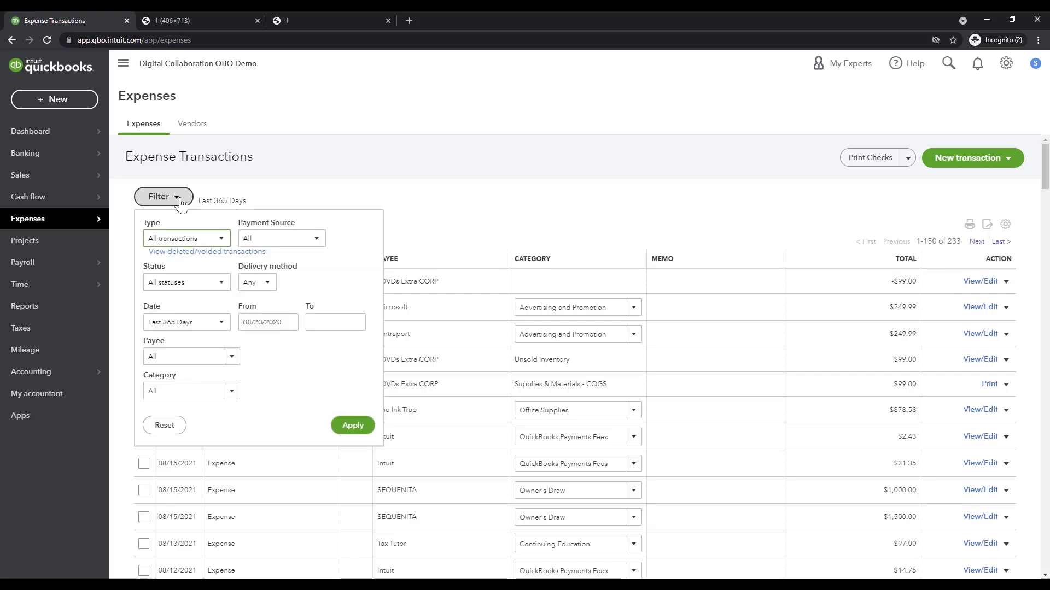
{"action": "left_click", "coordinate": [219, 241]}
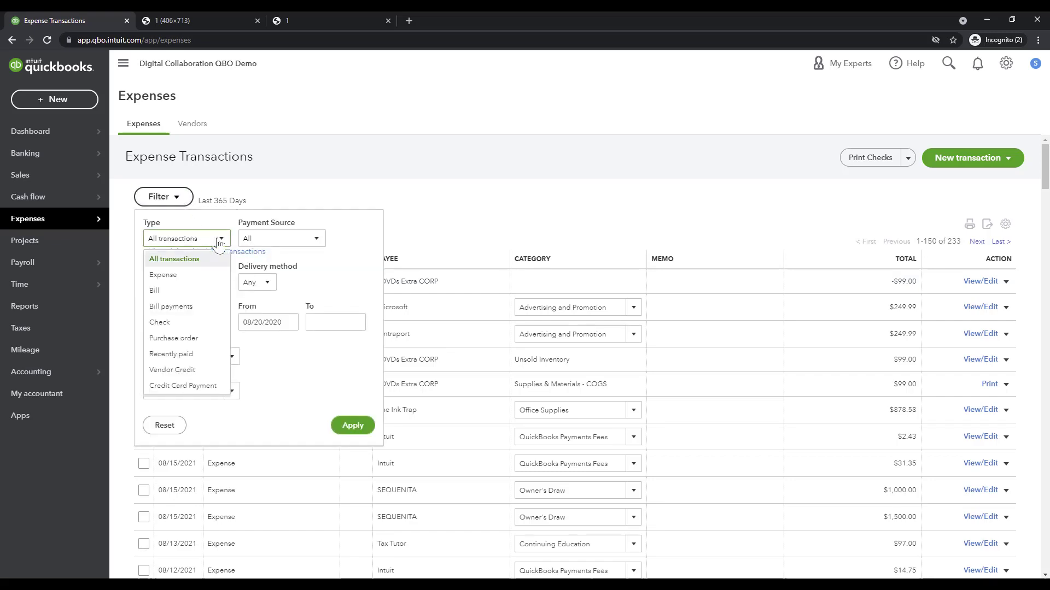
{"action": "left_click", "coordinate": [214, 257]}
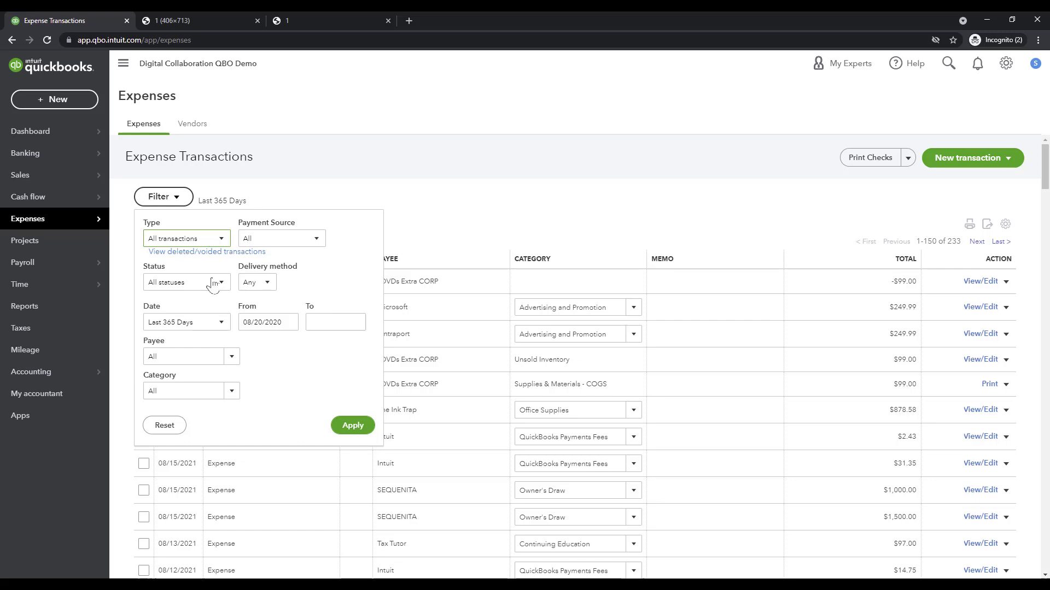
{"action": "left_click", "coordinate": [218, 317]}
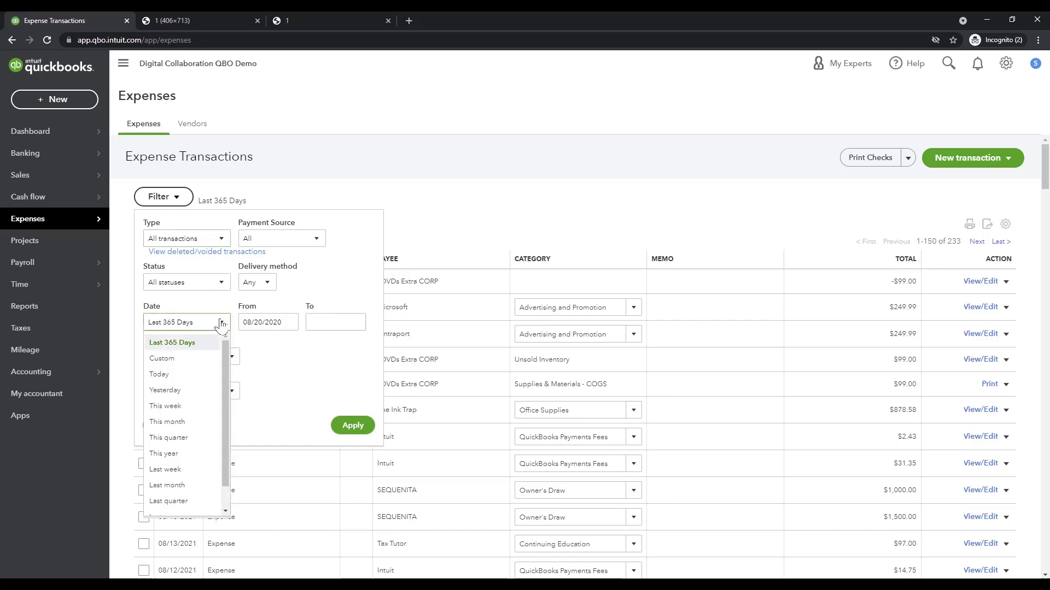
{"action": "left_click", "coordinate": [198, 425]}
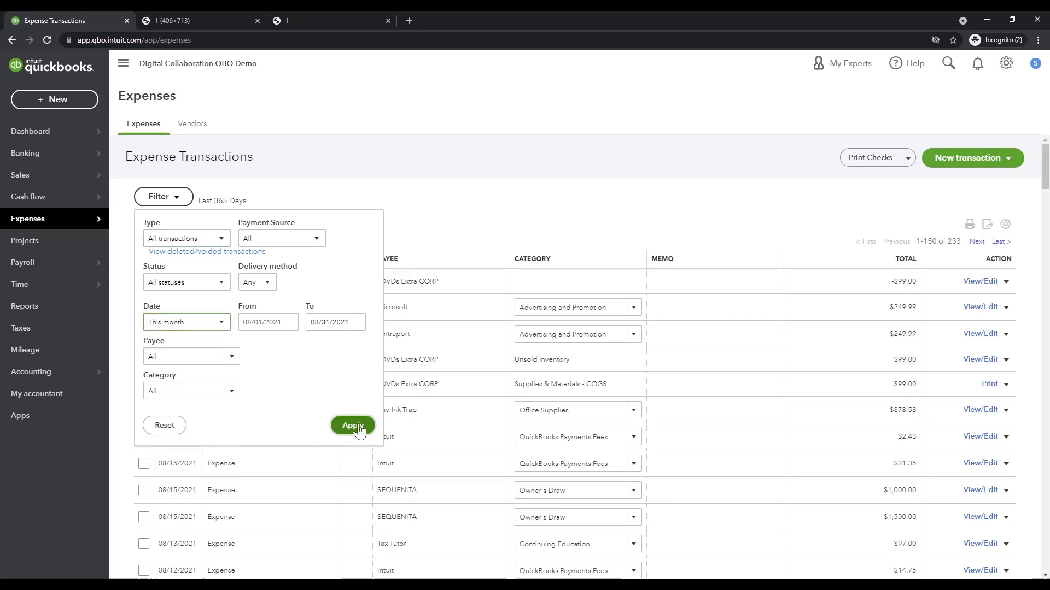
{"action": "left_click", "coordinate": [350, 425]}
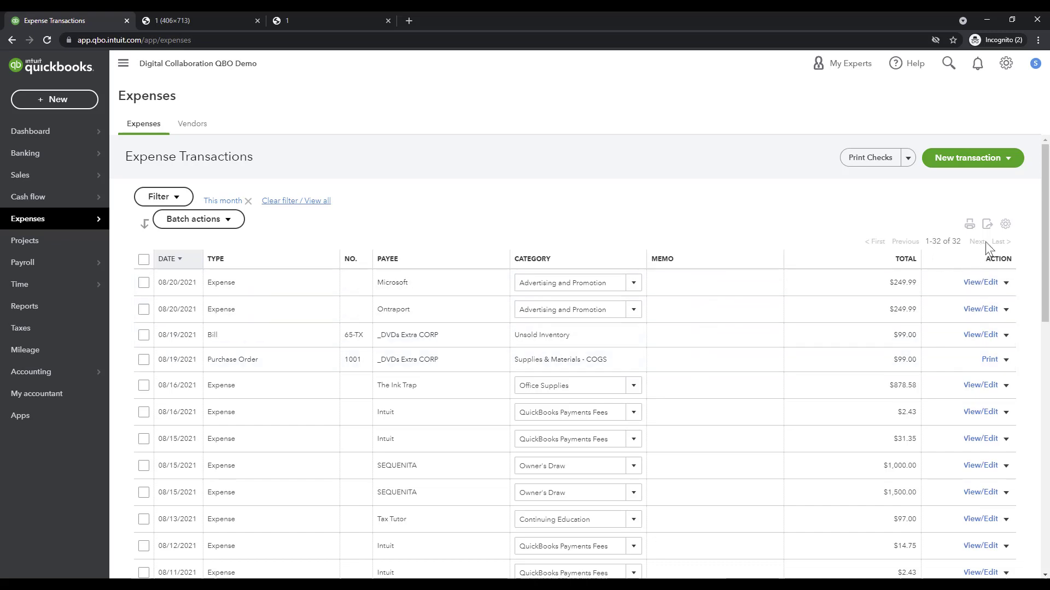
Turn on the Attachments column in the expense table and review the per-entry file counts.
{"action": "left_click", "coordinate": [1006, 225]}
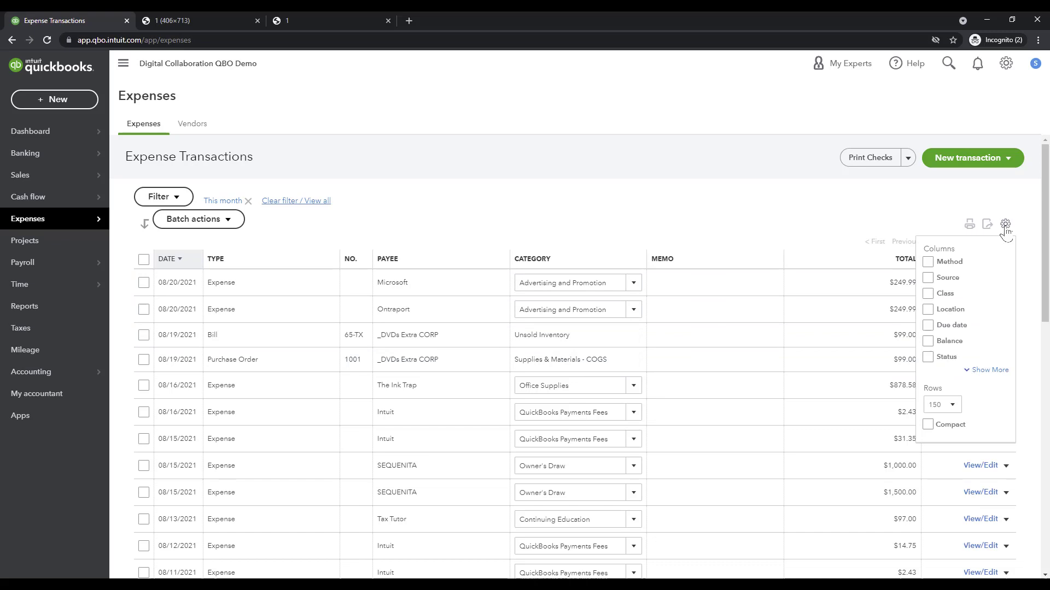
{"action": "left_click", "coordinate": [988, 370]}
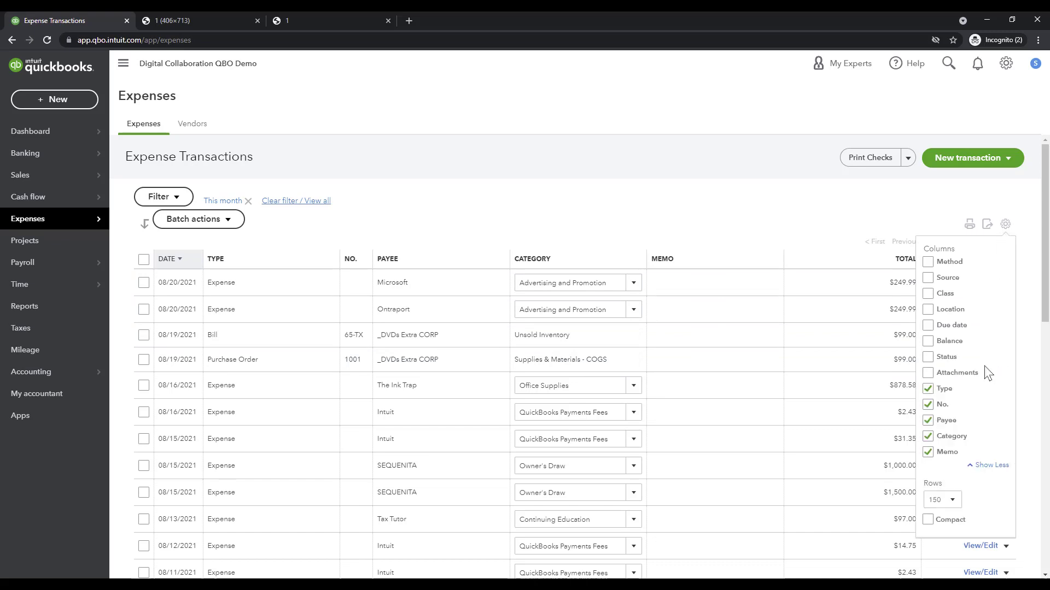
{"action": "left_click", "coordinate": [932, 374]}
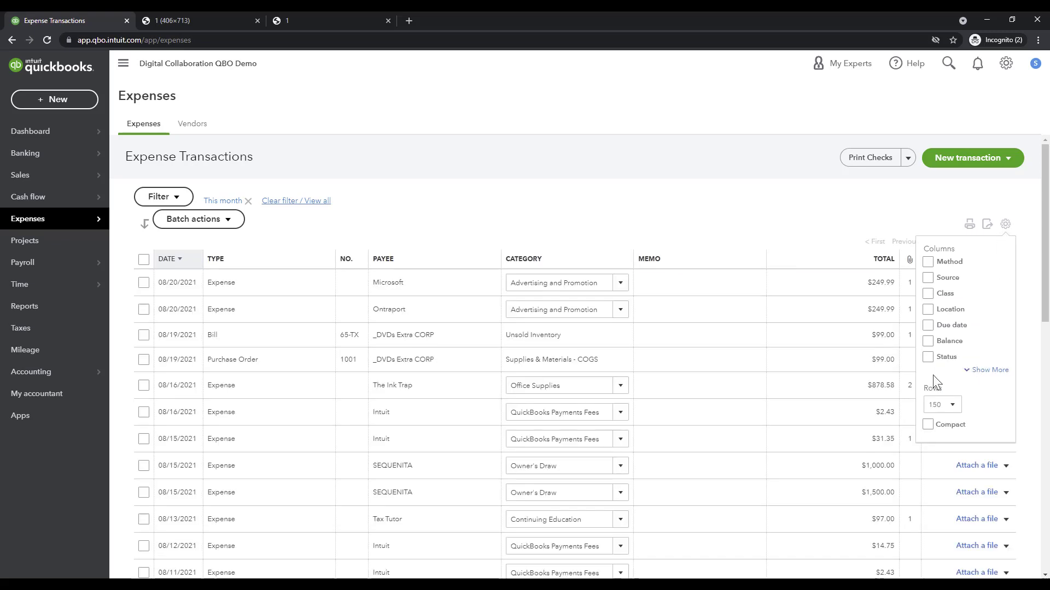
{"action": "left_click", "coordinate": [1004, 229]}
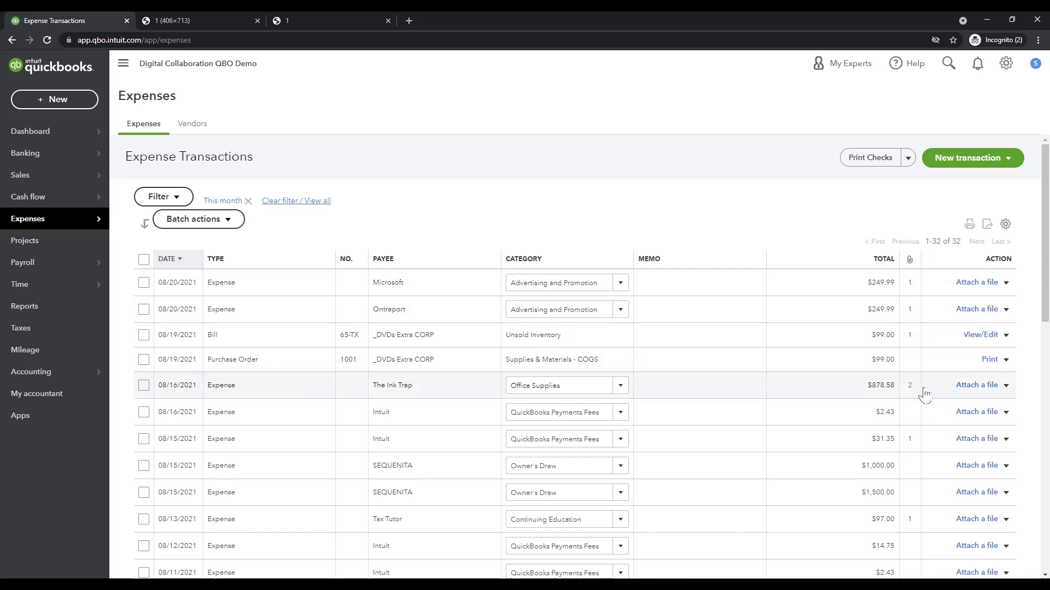
{"action": "scroll", "coordinate": [936, 458], "scroll_direction": "down", "scroll_amount": 2}
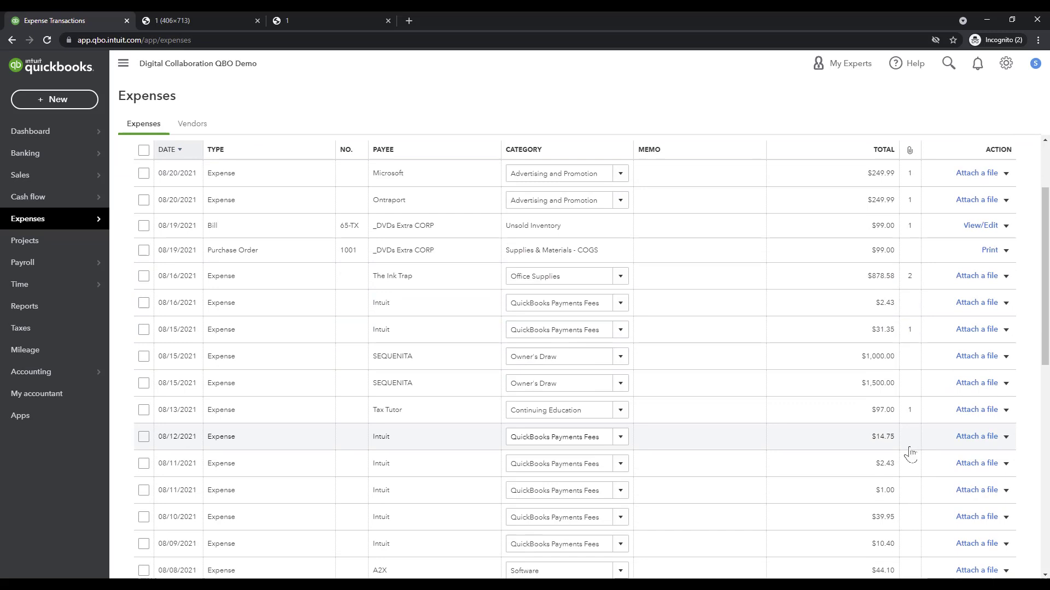
{"action": "scroll", "coordinate": [908, 452], "scroll_direction": "down", "scroll_amount": 6}
{"action": "scroll", "coordinate": [621, 442], "scroll_direction": "down", "scroll_amount": 3}
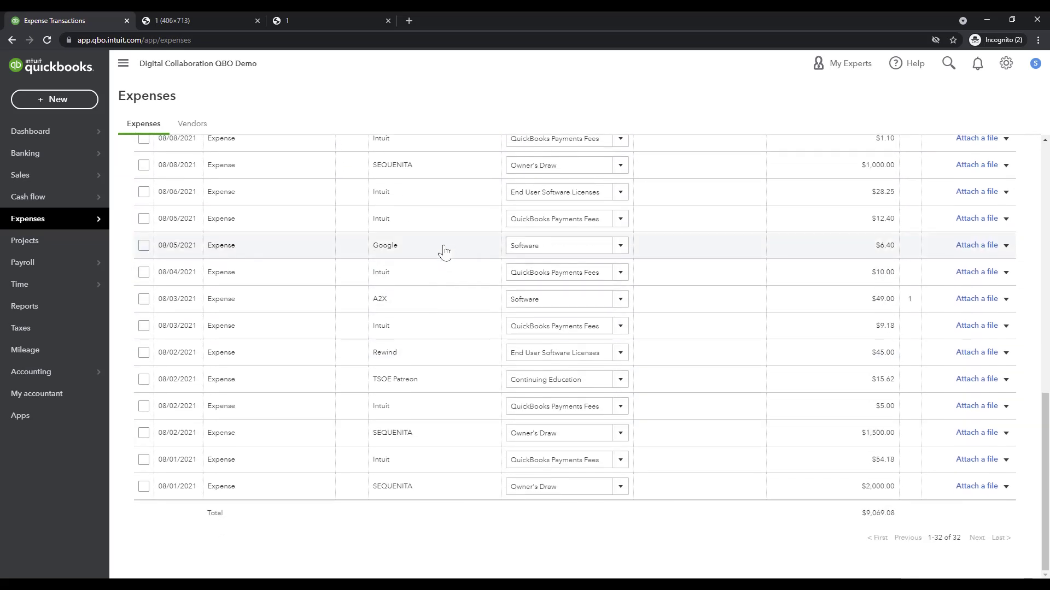
Open the 08/05/2021 Google $6.40 Software expense and scroll to its empty attachments area.
{"action": "left_click", "coordinate": [444, 249]}
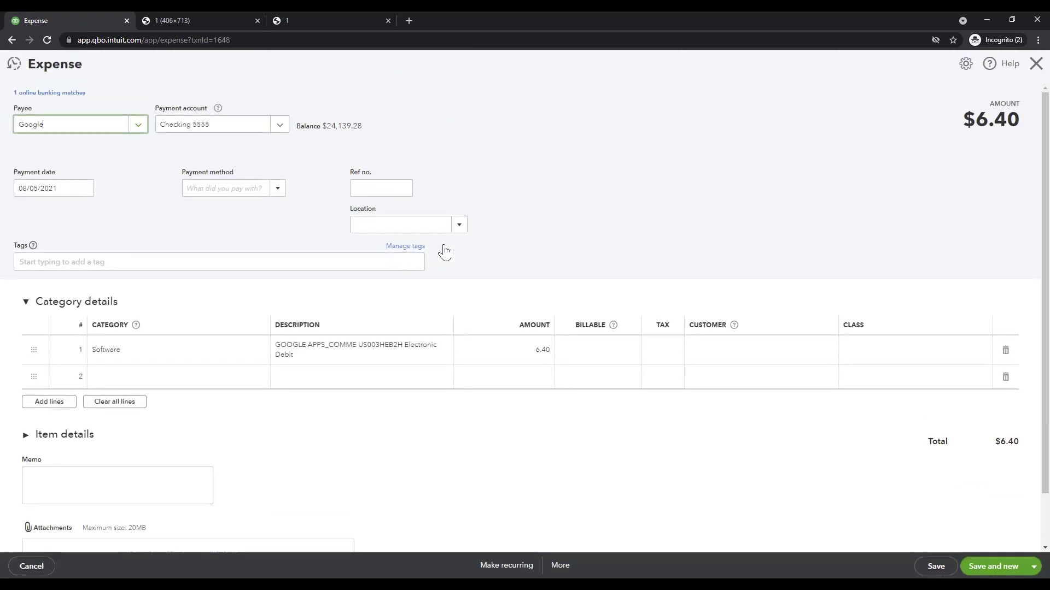
{"action": "scroll", "coordinate": [465, 322], "scroll_direction": "down", "scroll_amount": 2}
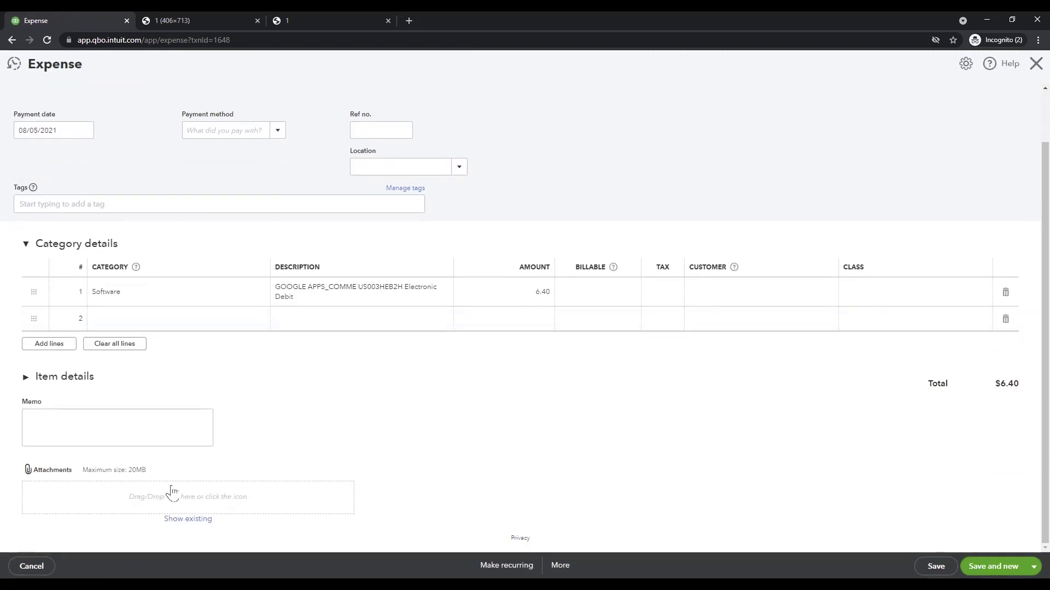